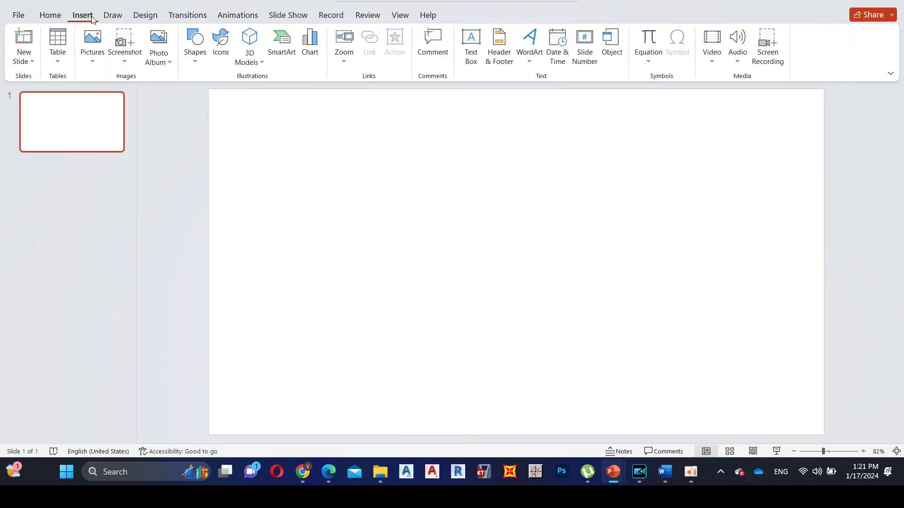
# Show the Insert Pictures source options for the blank slide.
pyautogui.click(92, 46)
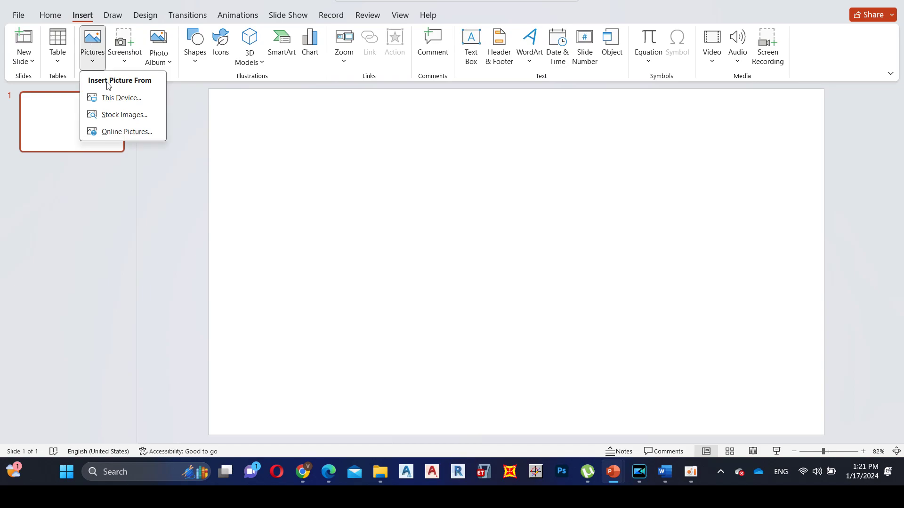
# Insert the five-person team photo from this device and enlarge it to cover the slide.
pyautogui.click(115, 97)
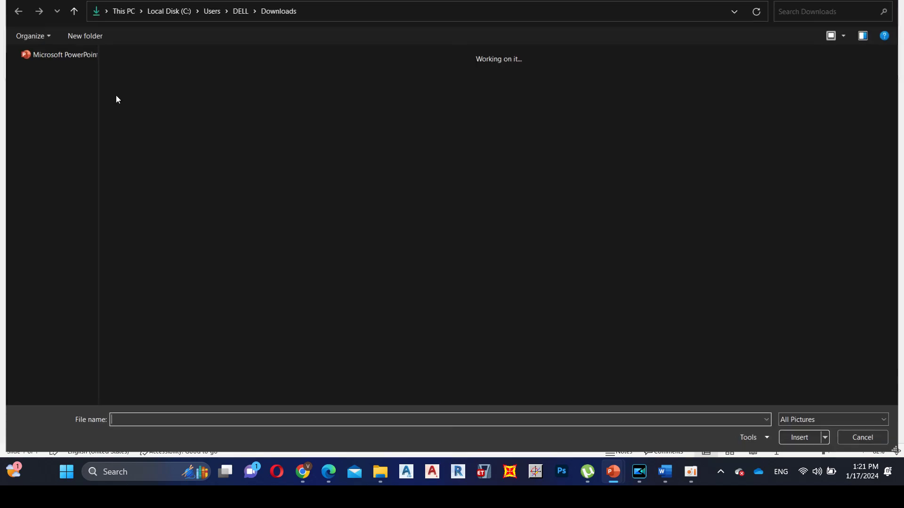
pyautogui.doubleClick(116, 95)
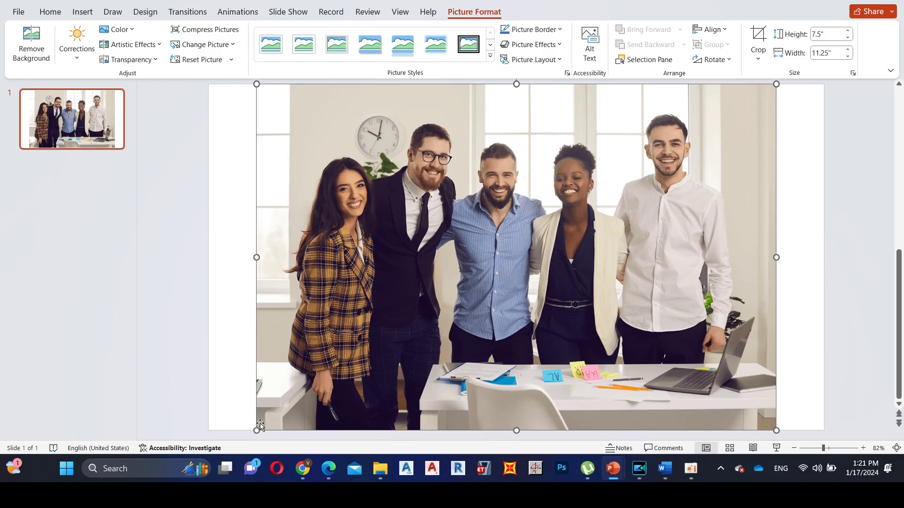
pyautogui.moveTo(256, 430)
pyautogui.mouseDown()
pyautogui.moveTo(821, 450)
pyautogui.moveTo(824, 466)
pyautogui.mouseUp()
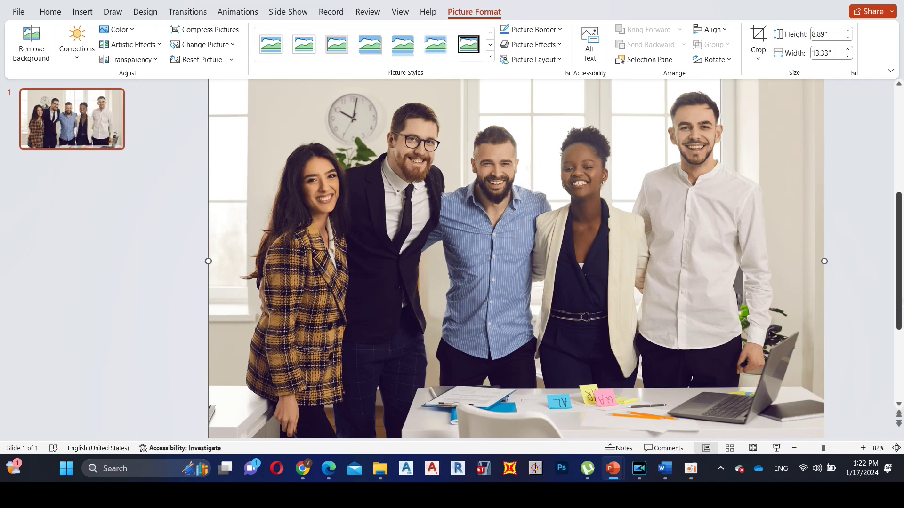
pyautogui.scroll(1, 864, 267)
pyautogui.scroll(-1, 863, 267)
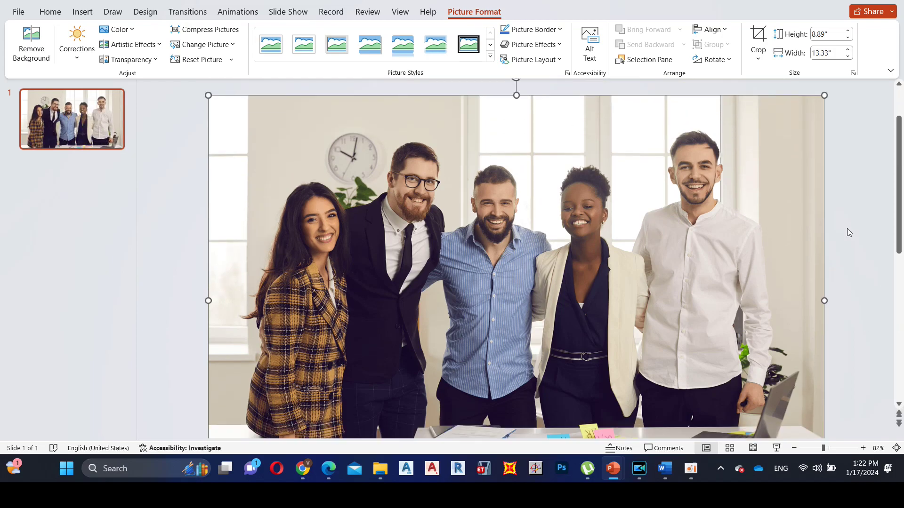
# Crop the team photo to a 16:9 aspect ratio.
pyautogui.click(767, 35)
pyautogui.click(759, 52)
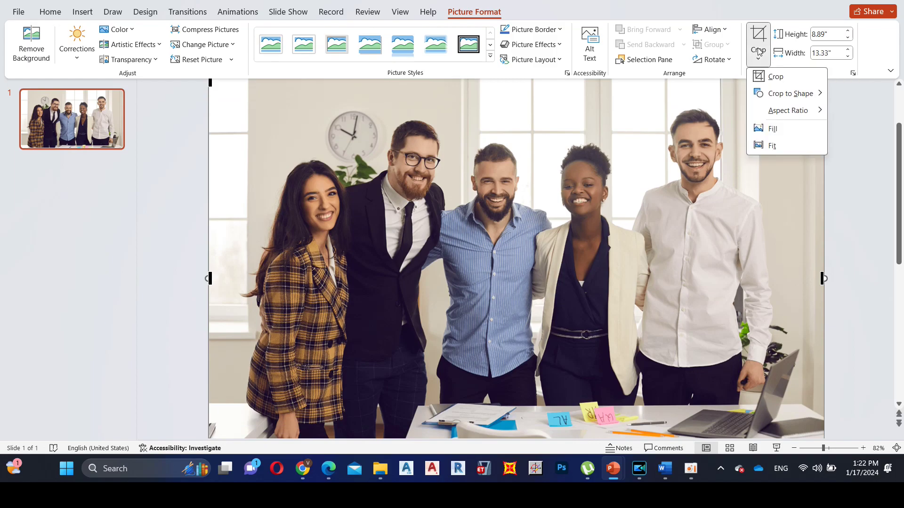
pyautogui.moveTo(787, 110)
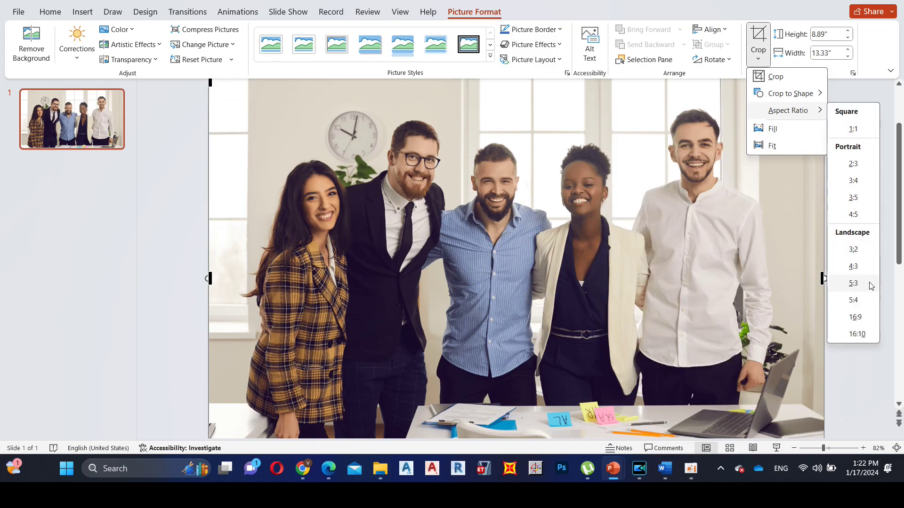
pyautogui.click(855, 317)
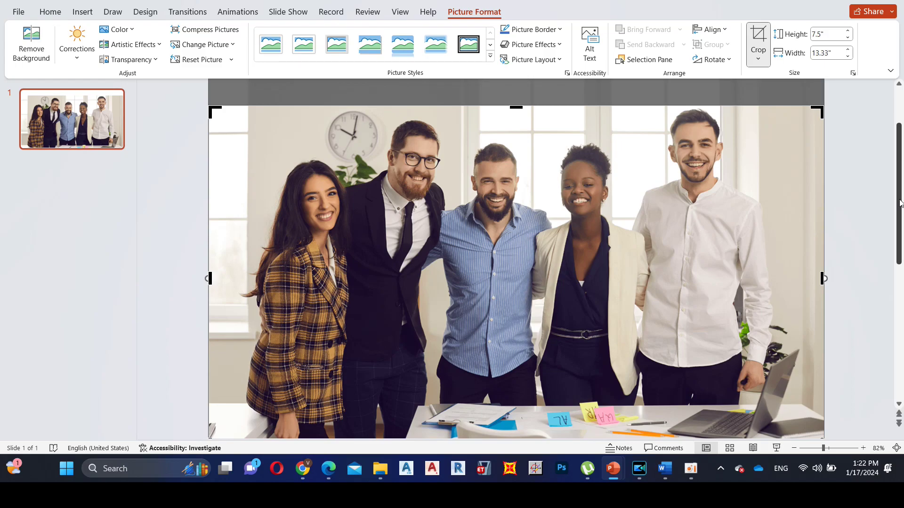
pyautogui.click(757, 37)
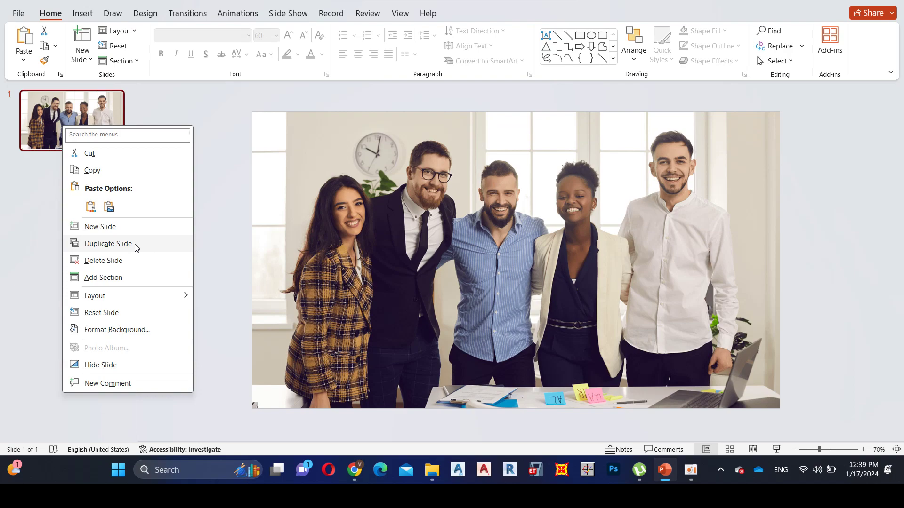
# Duplicate the photo slide and paste a second copy of the team photo on slide 2.
pyautogui.click(137, 248)
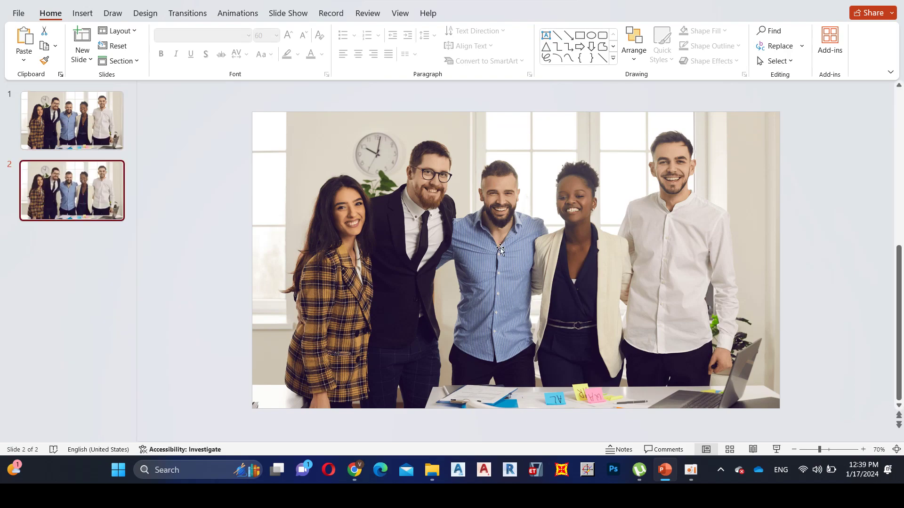
pyautogui.rightClick(544, 154)
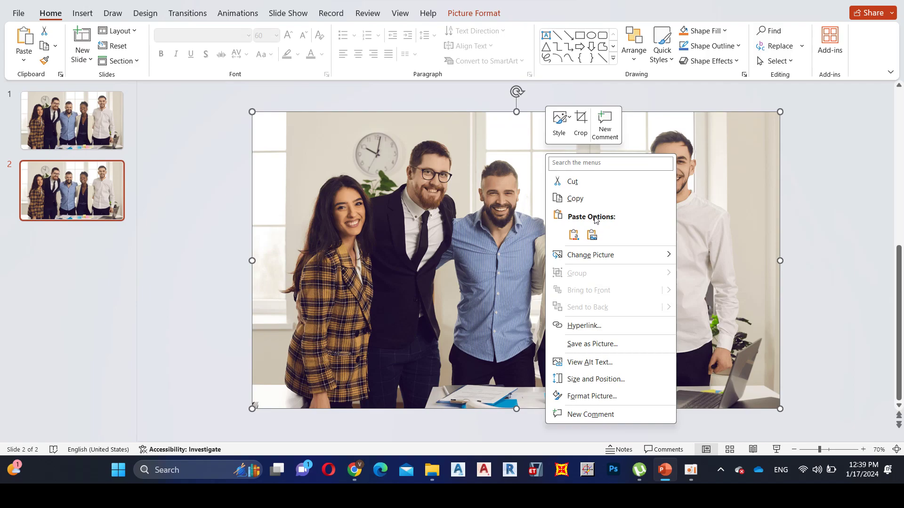
pyautogui.click(593, 203)
pyautogui.rightClick(593, 203)
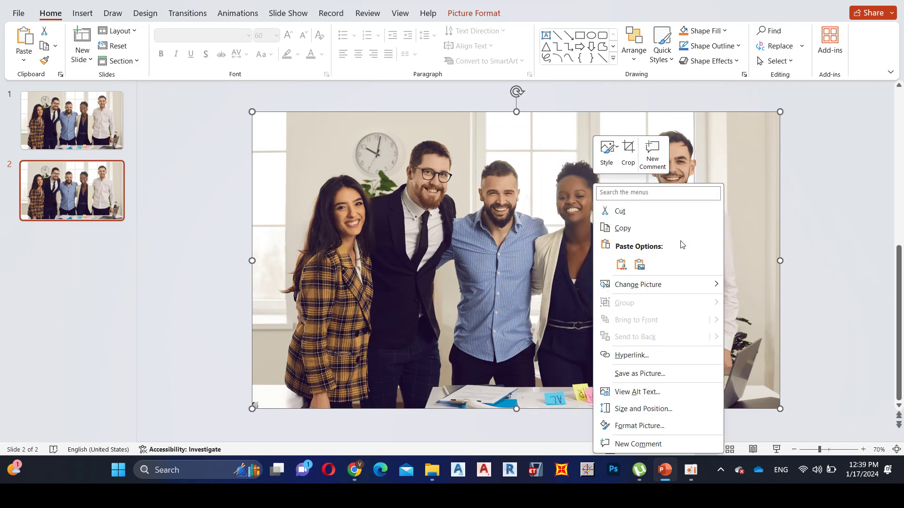
pyautogui.click(638, 266)
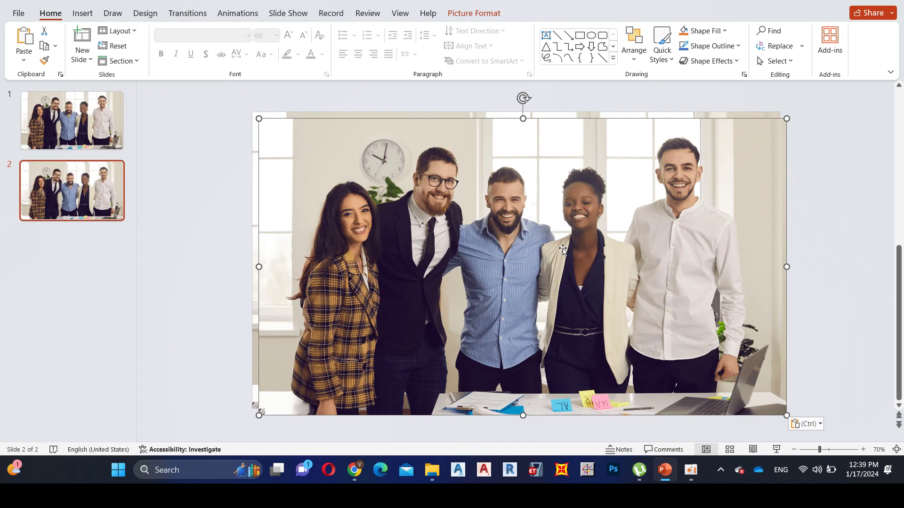
# Align the pasted copy exactly over the original, leaving its colours unchanged.
pyautogui.press('Up')
pyautogui.press('Up')
pyautogui.press('Left')
pyautogui.press('Left')
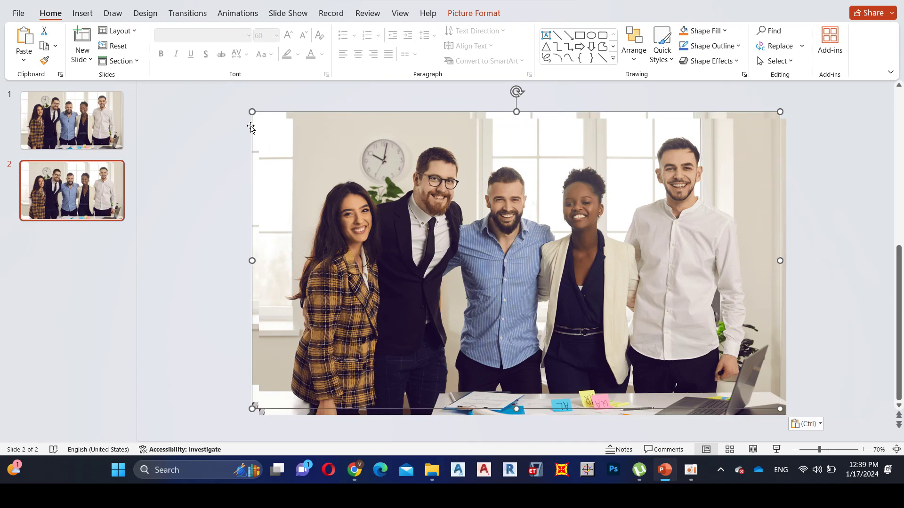
pyautogui.click(469, 14)
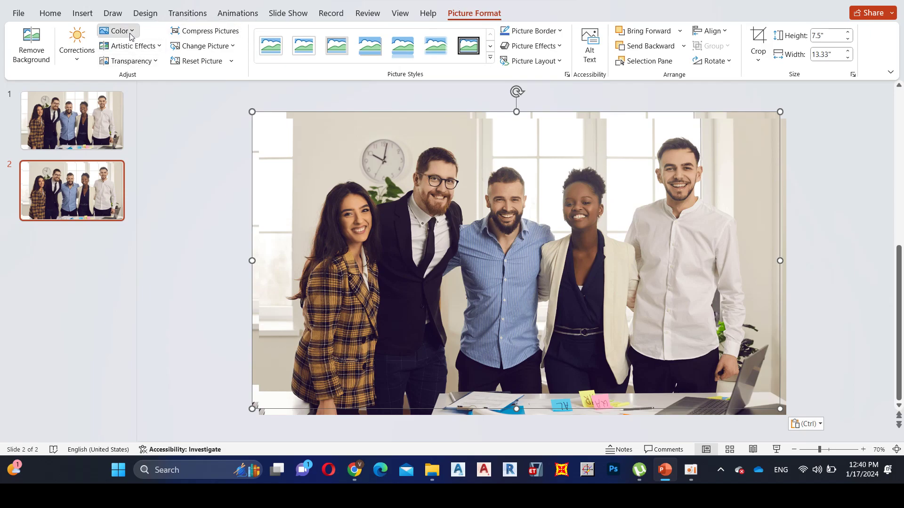
pyautogui.click(118, 30)
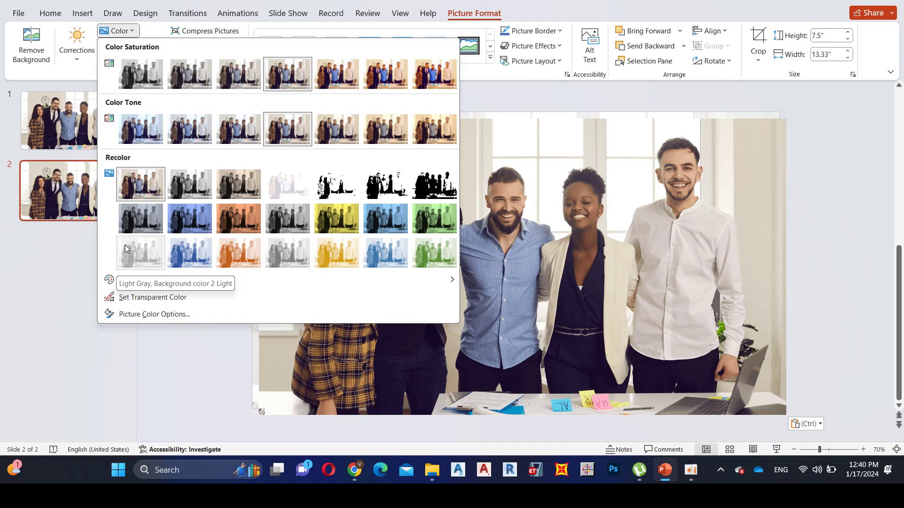
pyautogui.press('Escape')
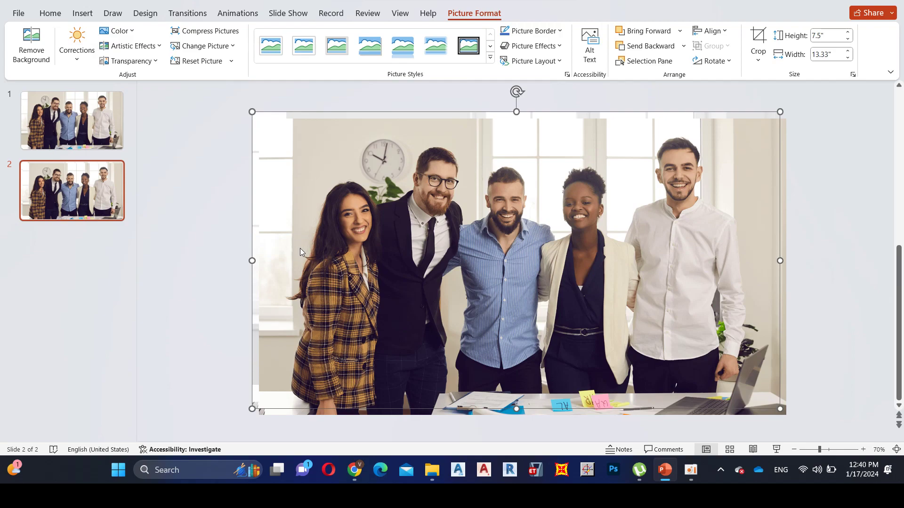
pyautogui.moveTo(514, 170); pyautogui.dragTo(506, 163)
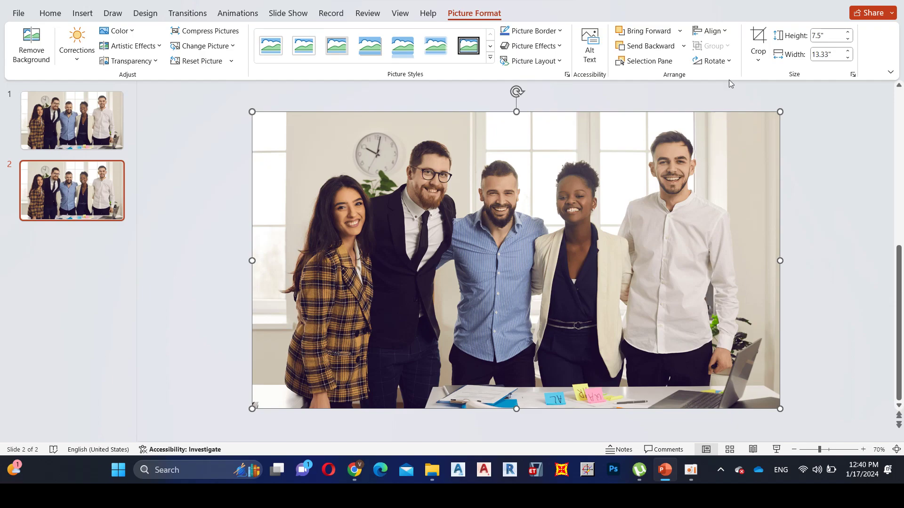
# Crop the top photo copy to an Oval shape.
pyautogui.click(764, 61)
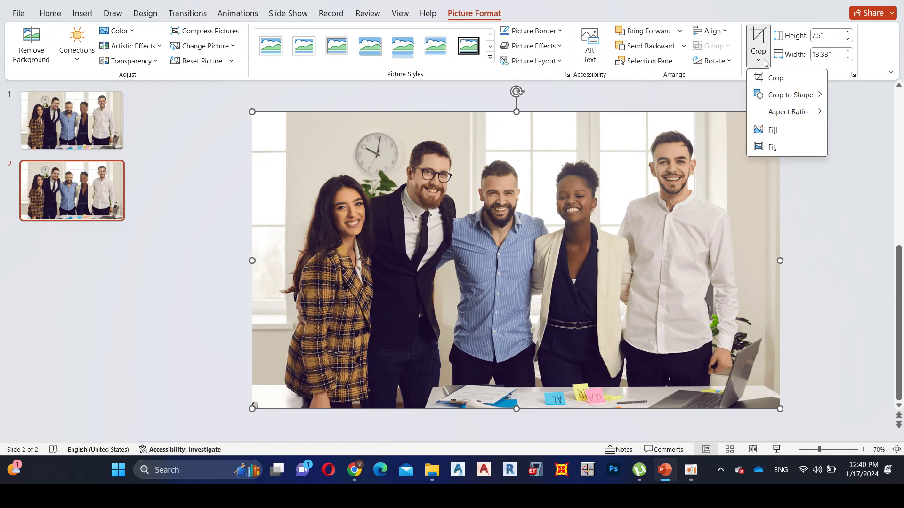
pyautogui.click(781, 97)
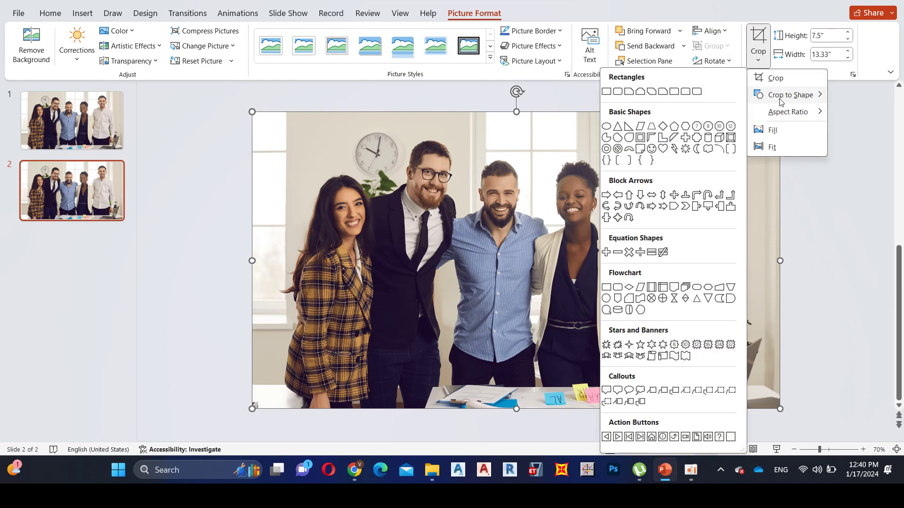
pyautogui.click(607, 126)
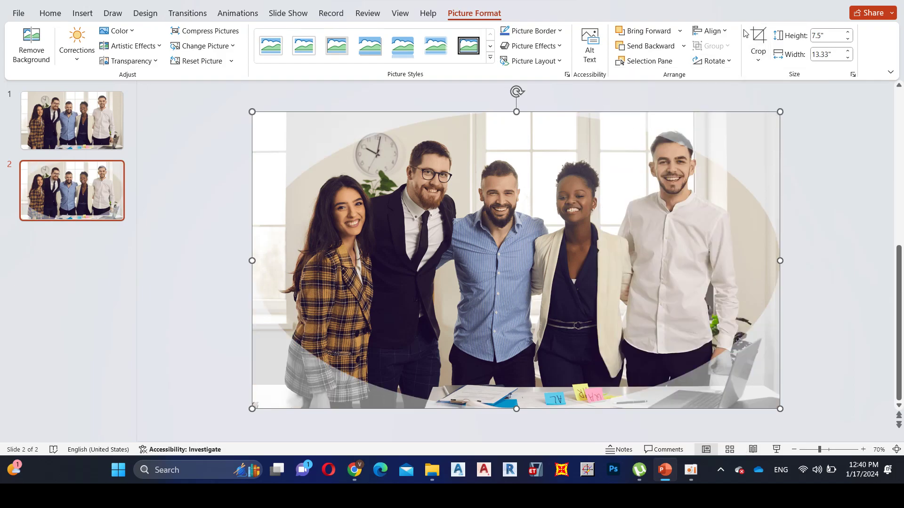
# Pull the oval's left, right and top edges in around the central man in blue.
pyautogui.click(758, 37)
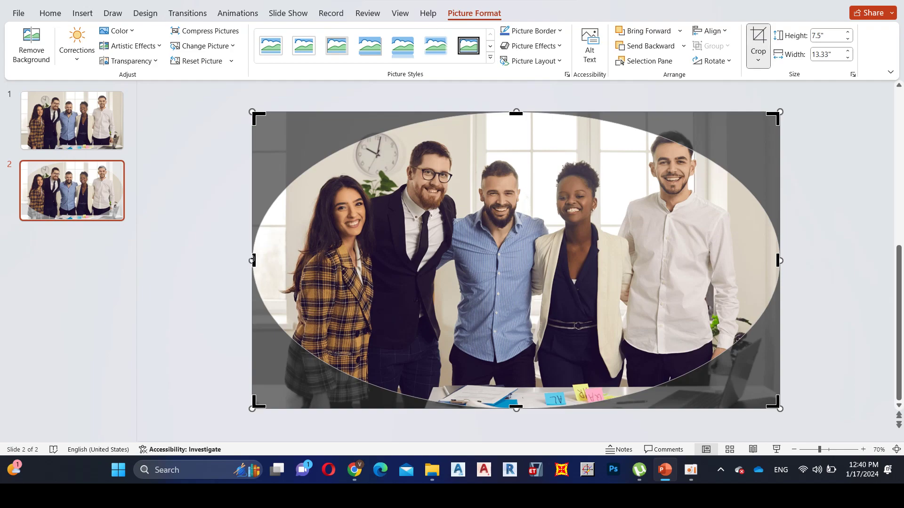
pyautogui.moveTo(253, 259); pyautogui.dragTo(443, 268)
pyautogui.moveTo(779, 260); pyautogui.dragTo(550, 261)
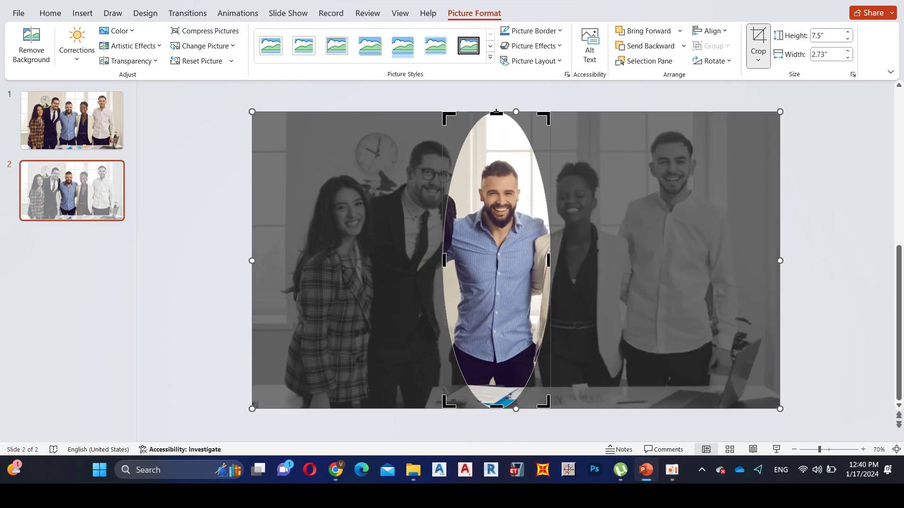
pyautogui.moveTo(496, 112); pyautogui.dragTo(497, 153)
pyautogui.press('Escape')
pyautogui.press('Escape')
# Draw the 'David – CEO' caption text box right of the central man and nudge it into place.
pyautogui.click(484, 262)
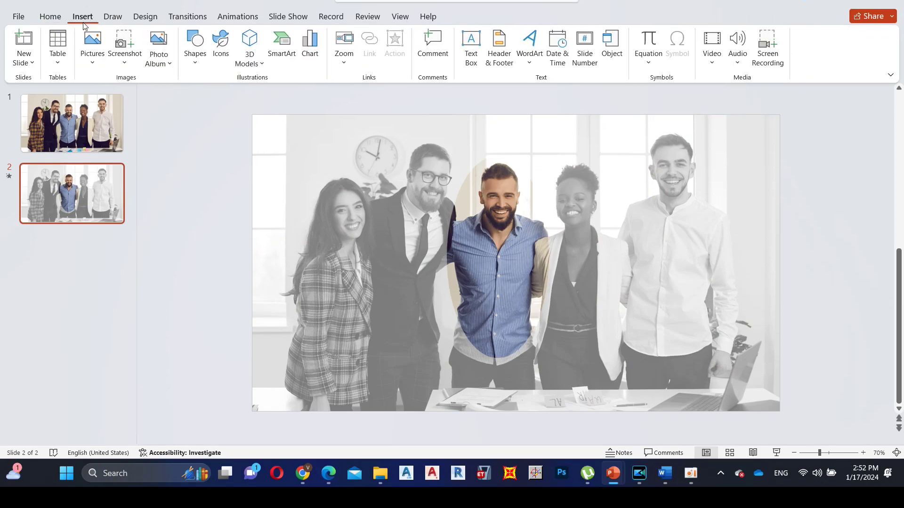
pyautogui.click(194, 60)
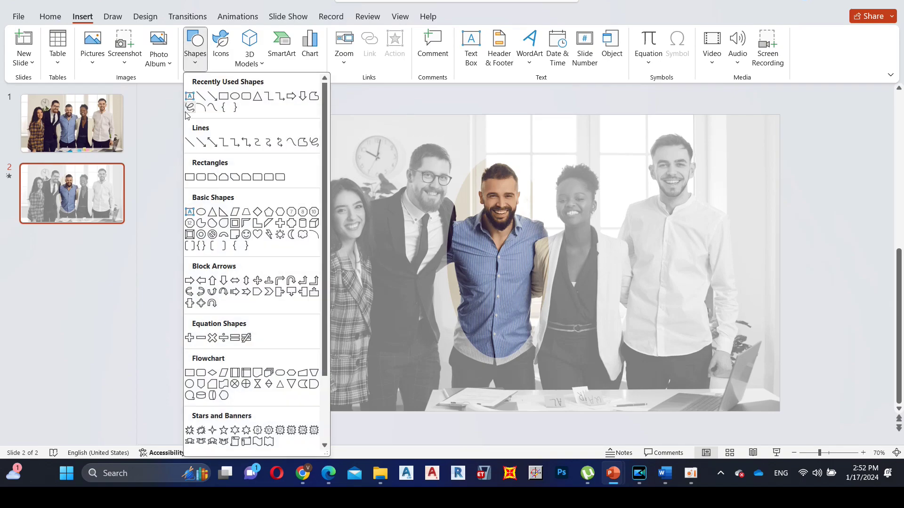
pyautogui.click(190, 97)
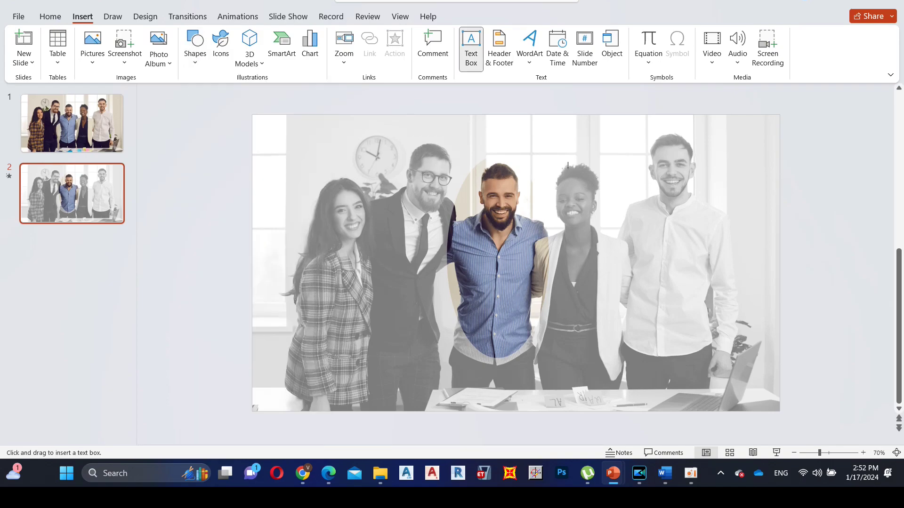
pyautogui.moveTo(566, 159); pyautogui.dragTo(696, 336)
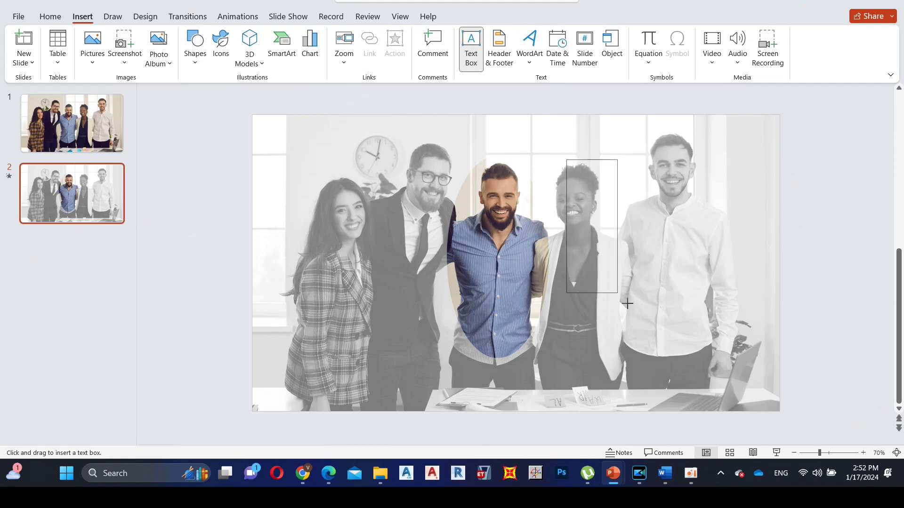
pyautogui.moveTo(696, 337); pyautogui.dragTo(705, 337)
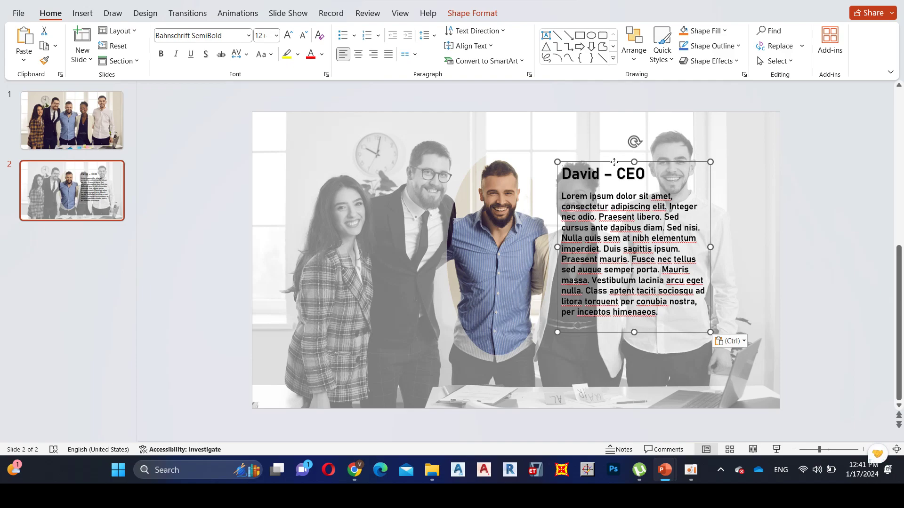
pyautogui.moveTo(614, 162); pyautogui.dragTo(605, 158)
pyautogui.rightClick(105, 176)
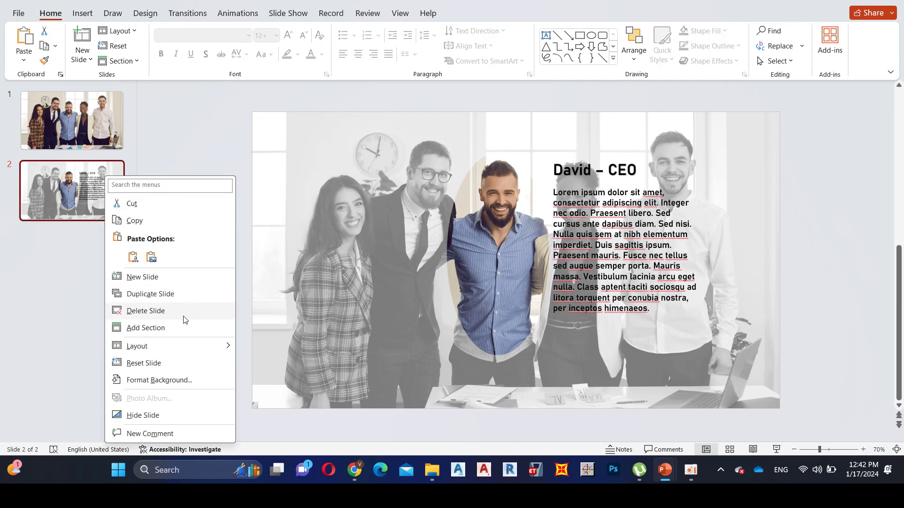
# Duplicate the David slide as slide 3 and shift the oval crop onto the man in glasses.
pyautogui.click(150, 294)
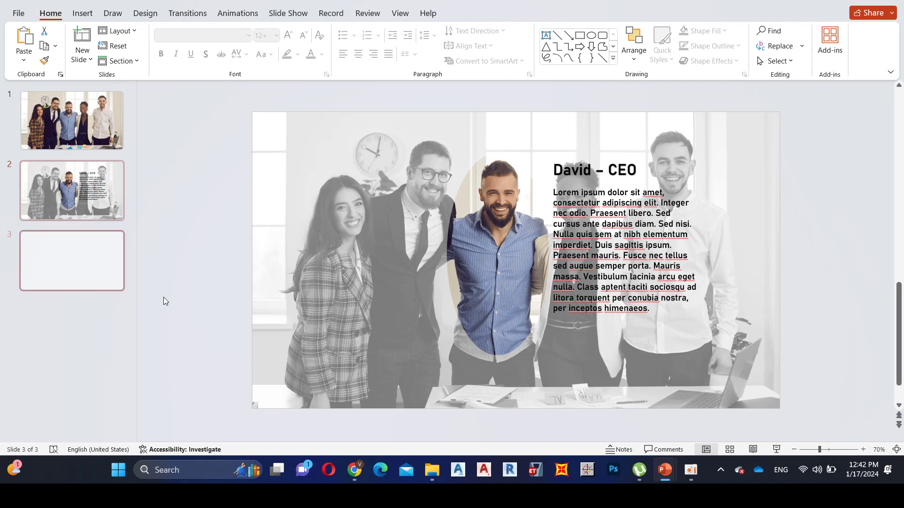
pyautogui.click(485, 216)
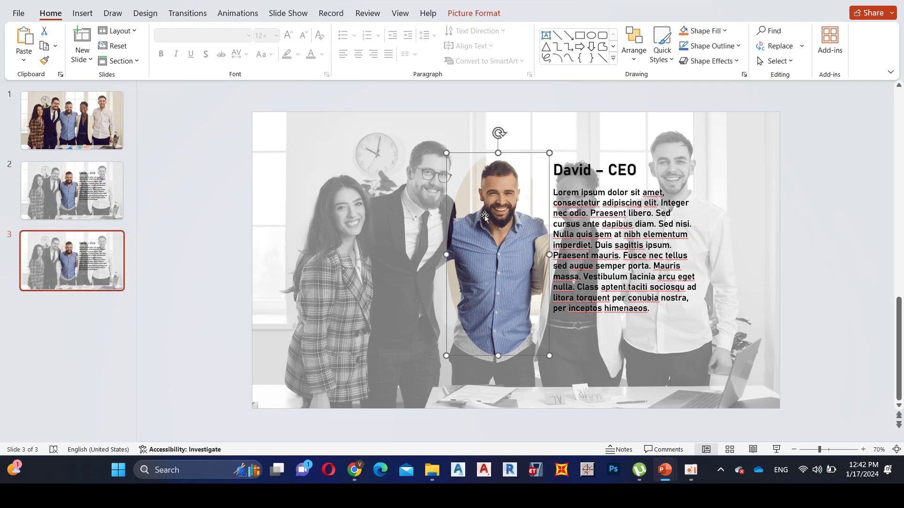
pyautogui.click(466, 13)
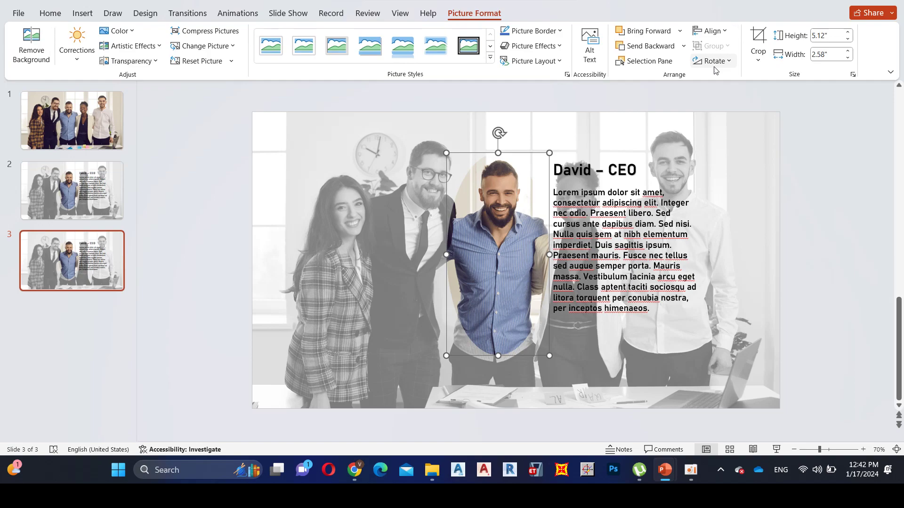
pyautogui.click(761, 41)
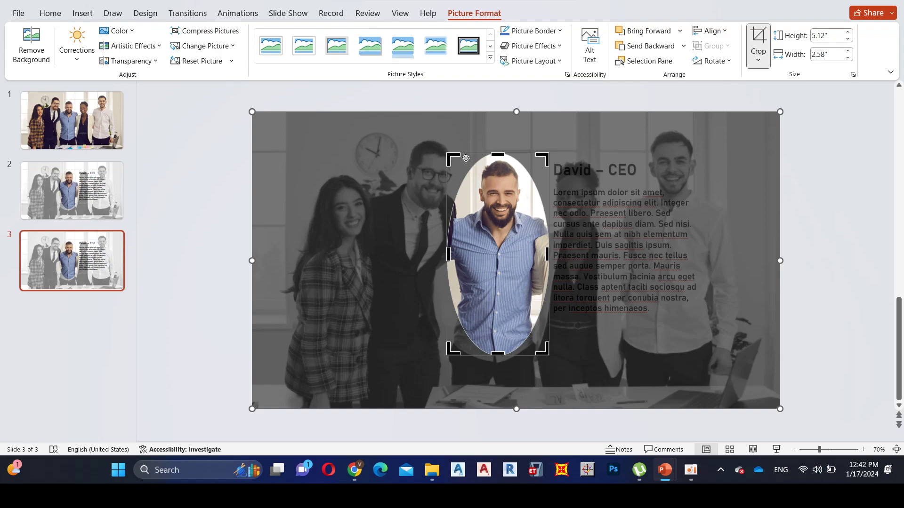
pyautogui.moveTo(448, 152); pyautogui.dragTo(372, 130)
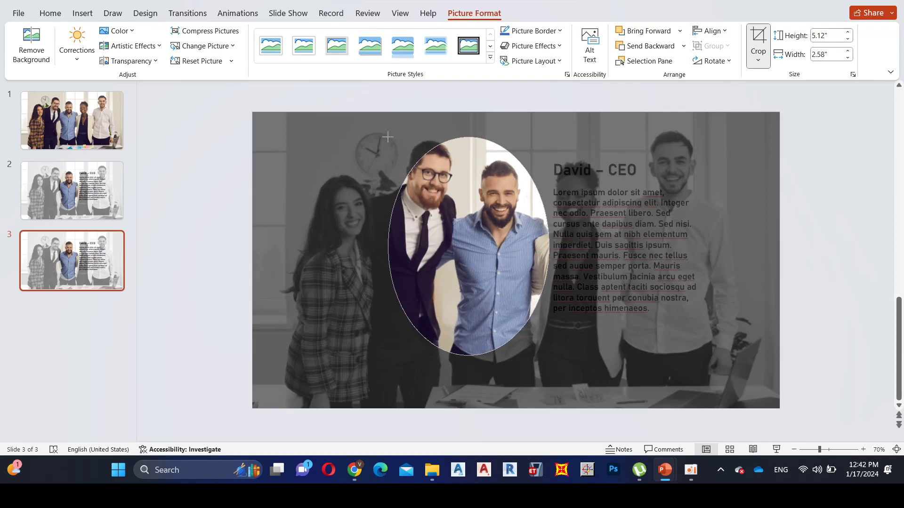
pyautogui.moveTo(548, 351); pyautogui.dragTo(482, 352)
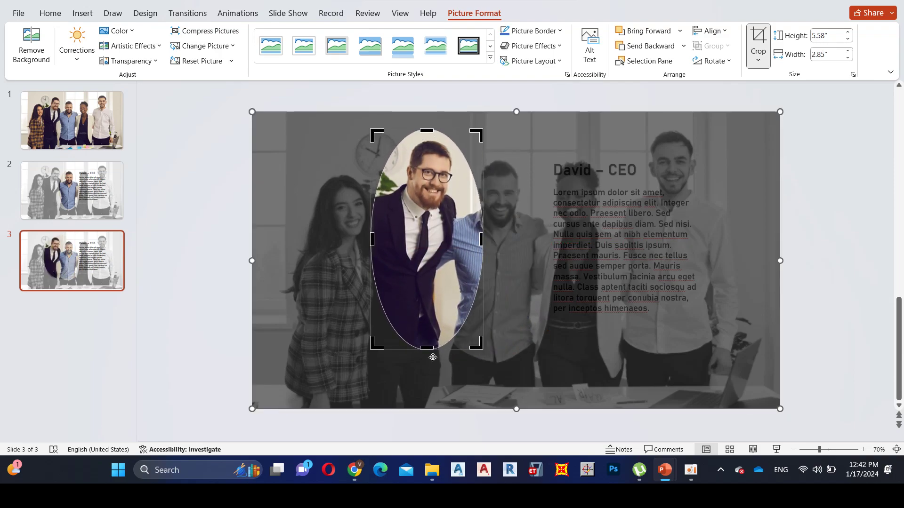
# Tighten the oval around the man in glasses and paste the 'Steve – CFO' caption.
pyautogui.click(363, 352)
pyautogui.moveTo(424, 353); pyautogui.dragTo(423, 338)
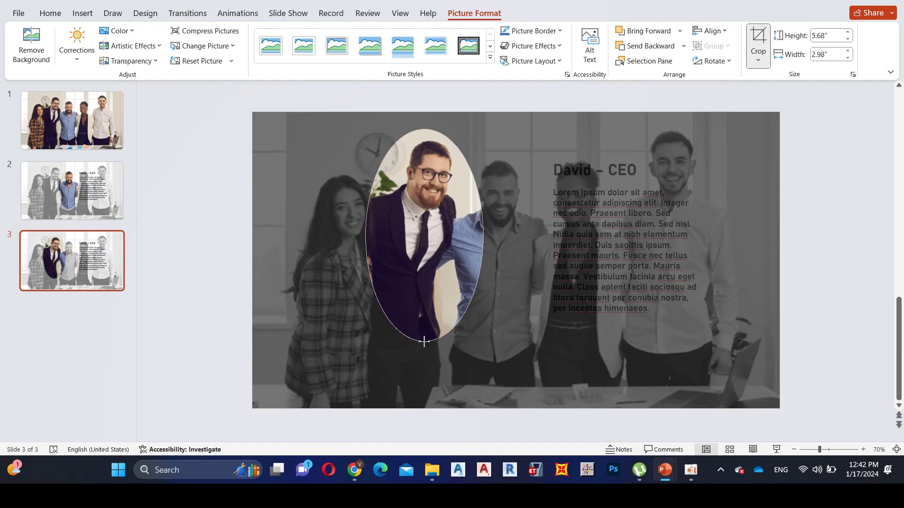
pyautogui.moveTo(483, 230); pyautogui.dragTo(477, 233)
pyautogui.moveTo(366, 233); pyautogui.dragTo(373, 233)
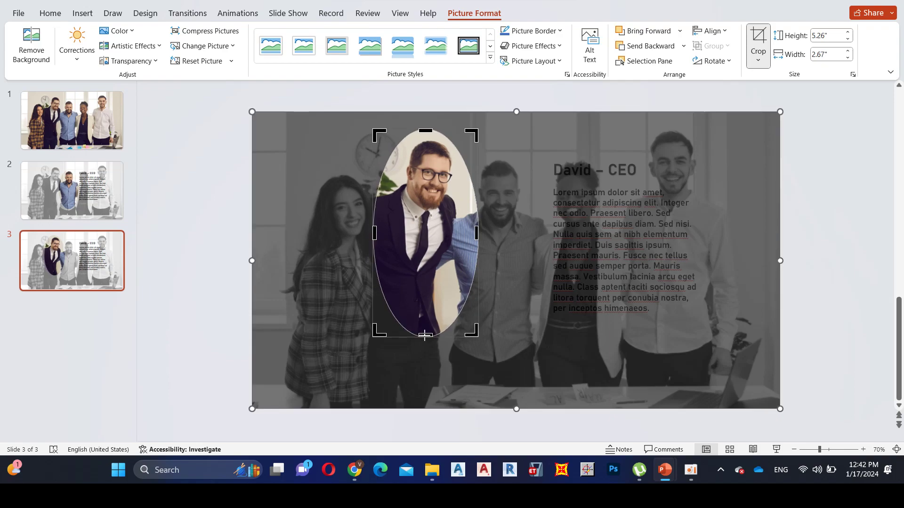
pyautogui.click(696, 182)
pyautogui.hotkey('ctrl', 'v')
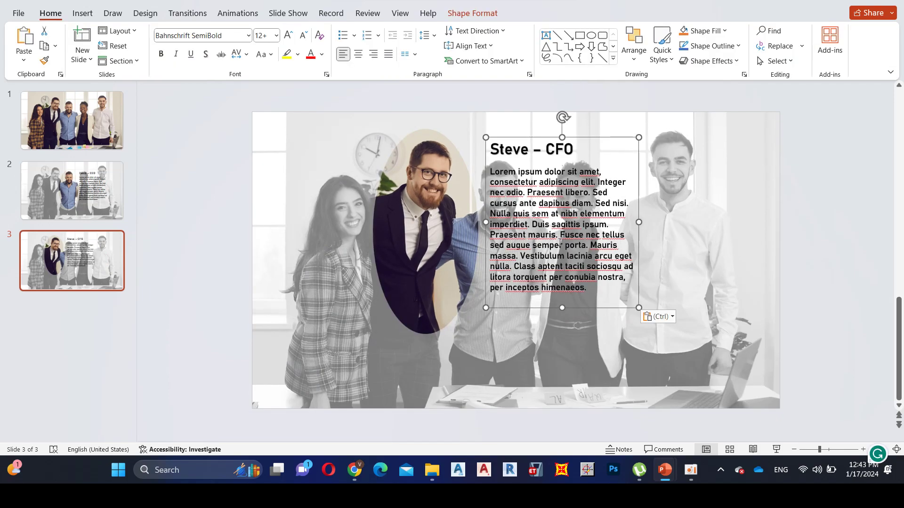
# Duplicate slide 3 as slide 4 and cut its Steve caption.
pyautogui.click(241, 241)
pyautogui.rightClick(111, 264)
pyautogui.click(156, 304)
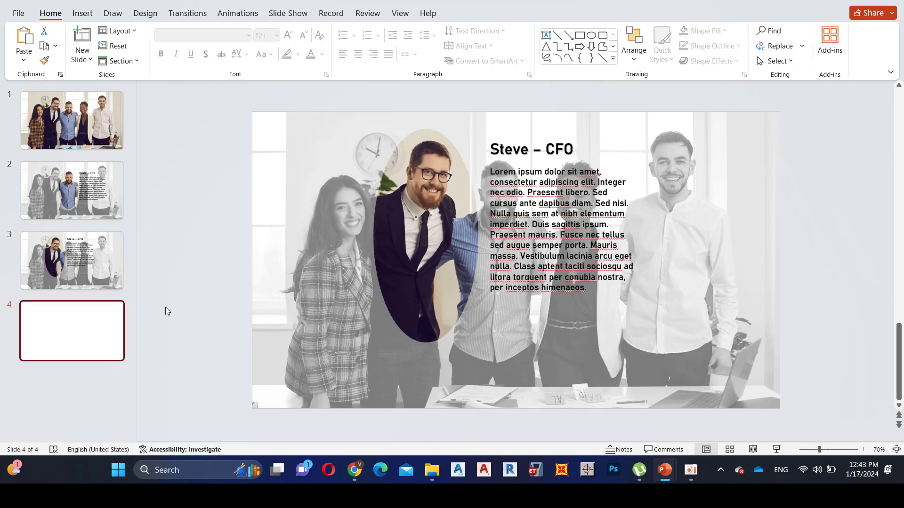
pyautogui.click(450, 216)
pyautogui.click(532, 139)
pyautogui.rightClick(531, 116)
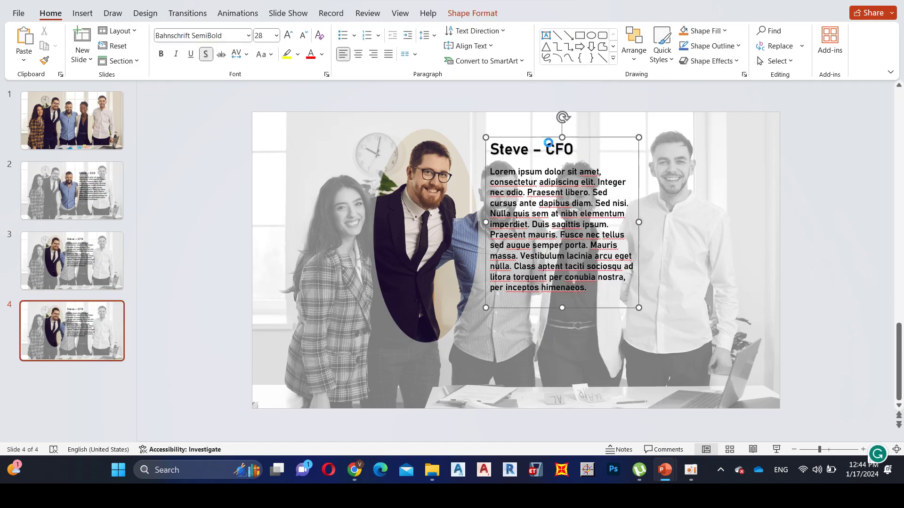
pyautogui.click(554, 137)
# Reframe the oval crop around the woman in the cream jacket.
pyautogui.click(474, 13)
pyautogui.click(758, 44)
pyautogui.moveTo(479, 236); pyautogui.dragTo(662, 235)
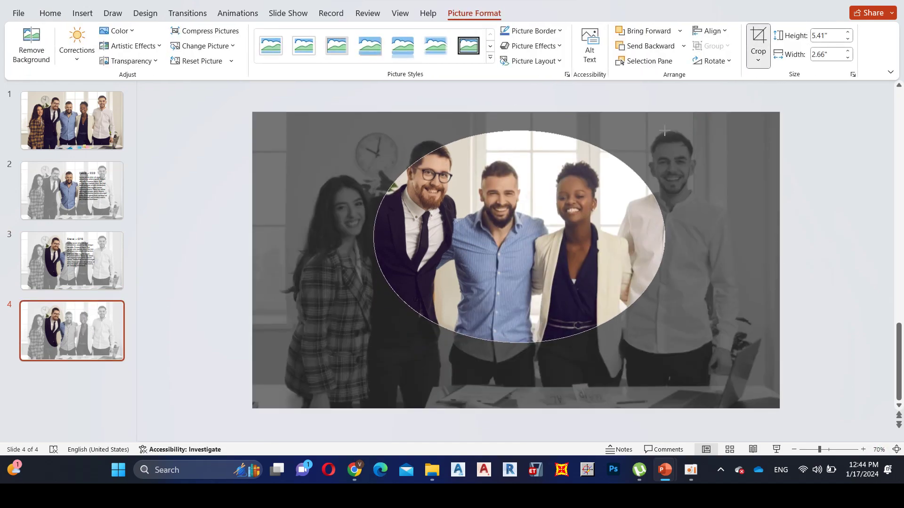
pyautogui.moveTo(375, 340); pyautogui.dragTo(530, 367)
pyautogui.moveTo(662, 248); pyautogui.dragTo(628, 248)
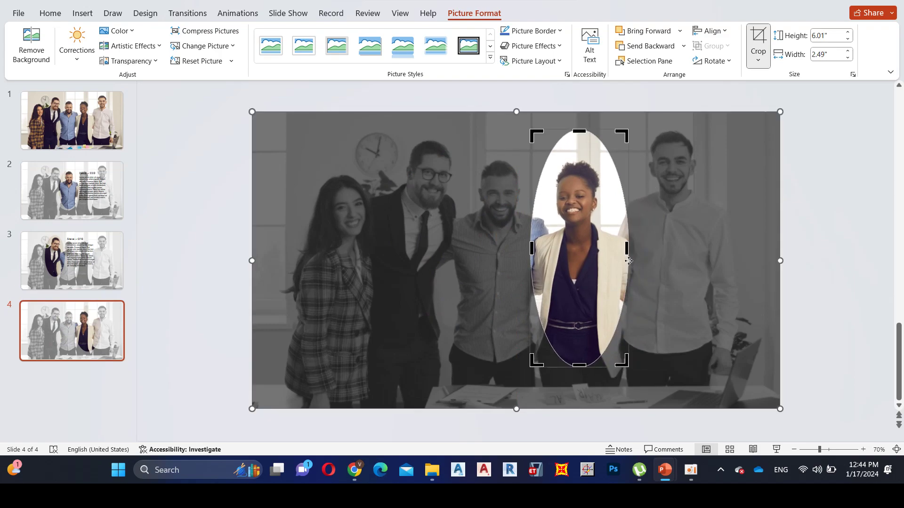
pyautogui.moveTo(580, 130); pyautogui.dragTo(579, 154)
pyautogui.moveTo(579, 367); pyautogui.dragTo(580, 357)
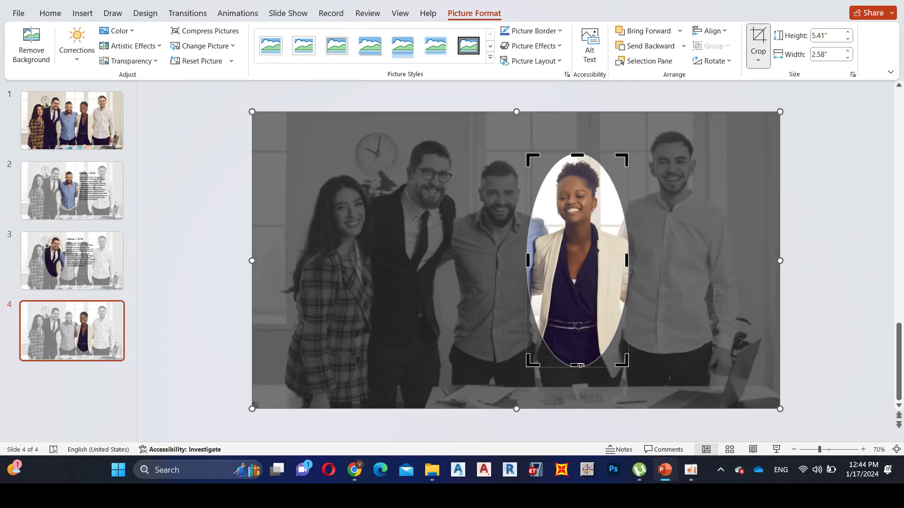
pyautogui.click(851, 145)
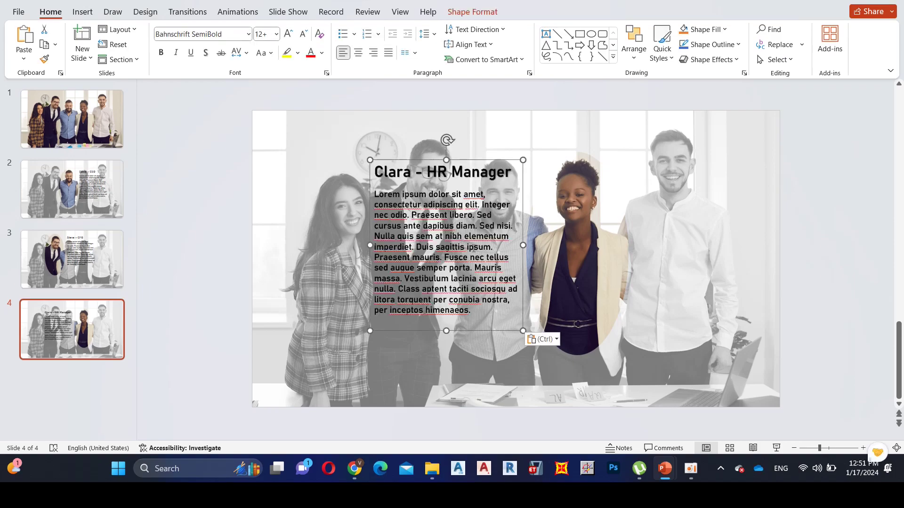
# Place the 'Clara – HR Manager' caption and move it slightly up.
pyautogui.click(815, 216)
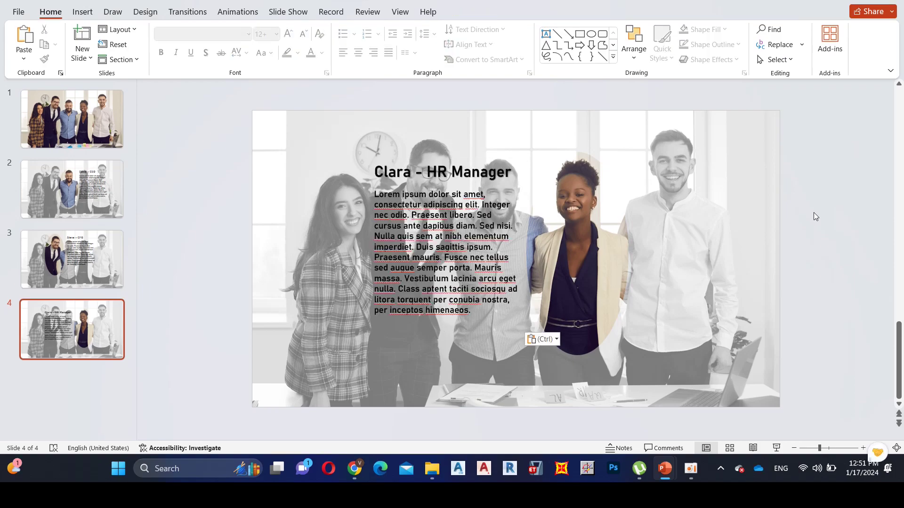
pyautogui.click(460, 155)
pyautogui.click(202, 177)
pyautogui.click(500, 162)
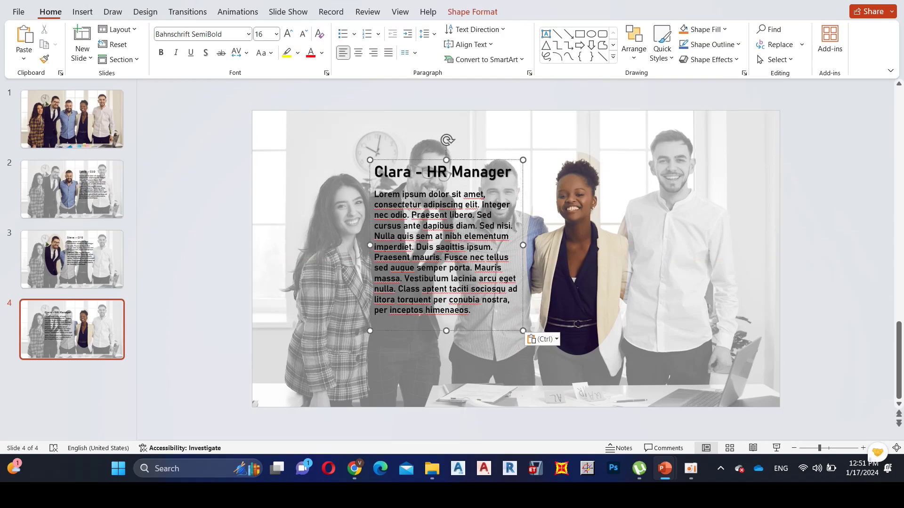
pyautogui.click(499, 163)
pyautogui.moveTo(500, 162); pyautogui.dragTo(503, 154)
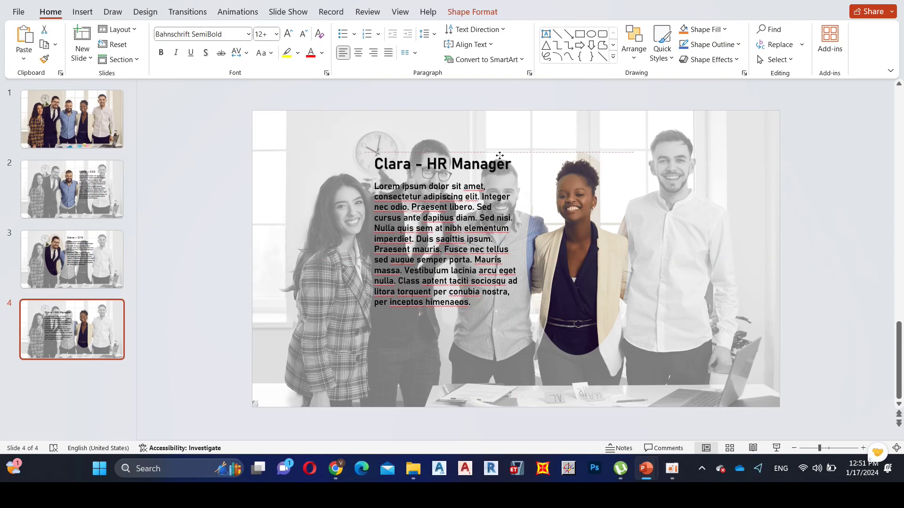
# On slide 3, shift the Steve caption slightly left.
pyautogui.press('Escape')
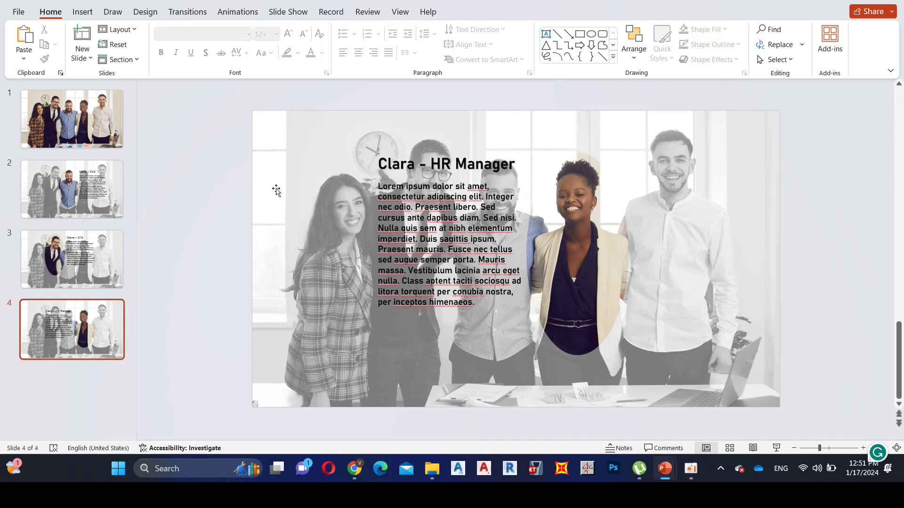
pyautogui.scroll(1, 611, 157)
pyautogui.click(528, 136)
pyautogui.moveTo(528, 136); pyautogui.dragTo(520, 137)
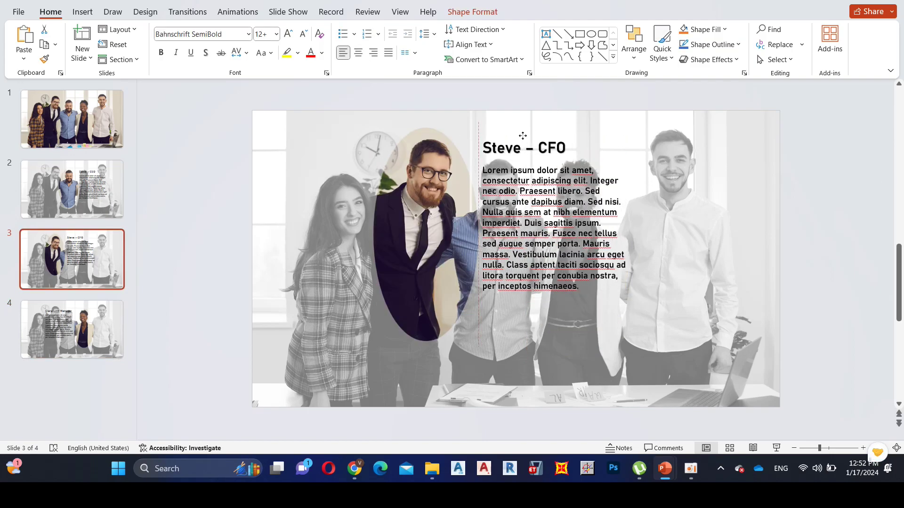
pyautogui.scroll(-1, 520, 141)
pyautogui.scroll(1, 520, 151)
pyautogui.click(521, 159)
pyautogui.scroll(1, 521, 159)
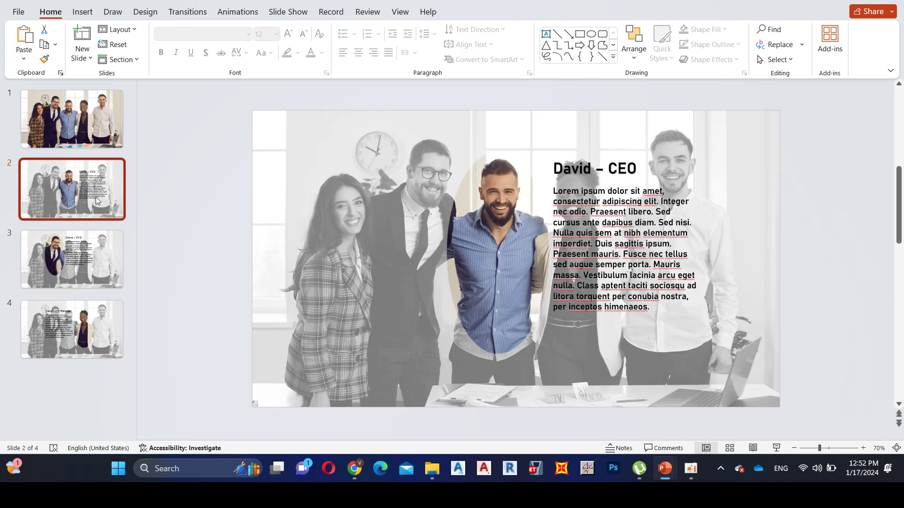
# Duplicate the Clara slide as slide 5.
pyautogui.click(89, 324)
pyautogui.rightClick(88, 325)
pyautogui.click(133, 173)
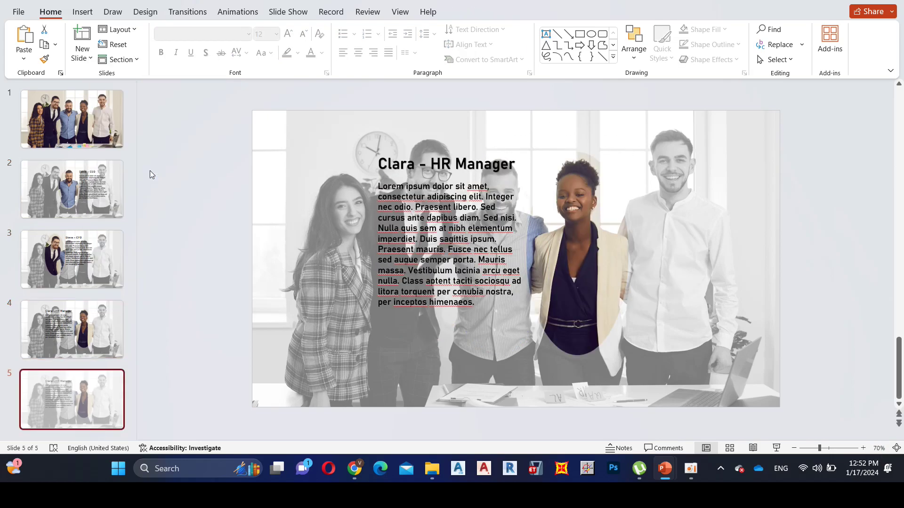
pyautogui.click(579, 203)
# Move and fit the oval crop snugly around the man on the far right.
pyautogui.click(758, 43)
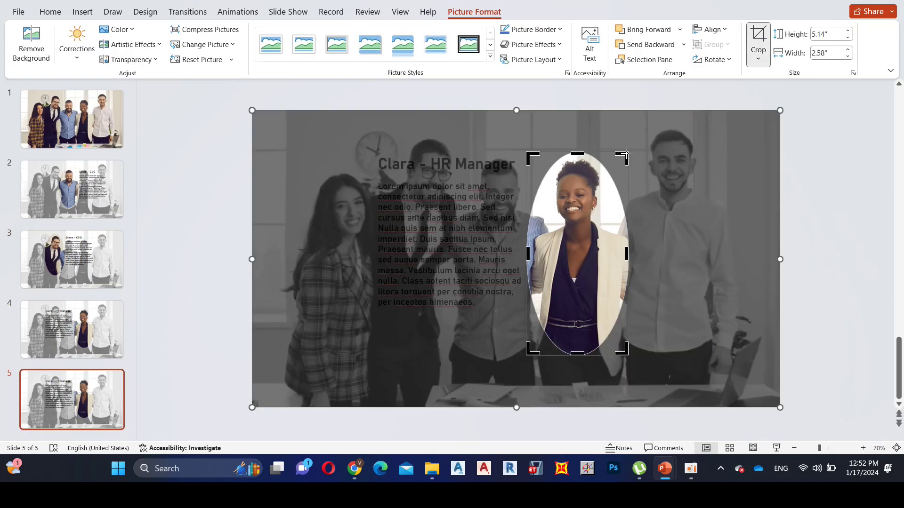
pyautogui.moveTo(629, 152); pyautogui.dragTo(749, 116)
pyautogui.moveTo(525, 254); pyautogui.dragTo(607, 251)
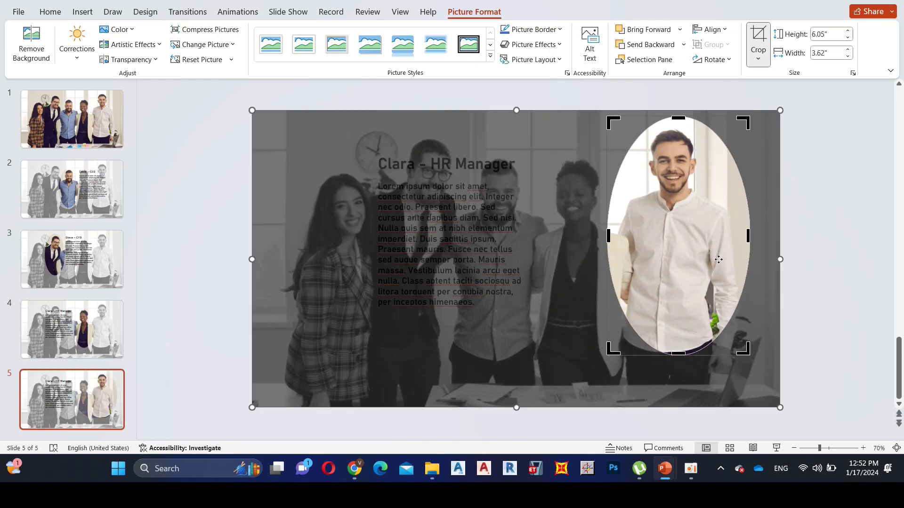
pyautogui.moveTo(748, 242); pyautogui.dragTo(740, 243)
pyautogui.moveTo(669, 126); pyautogui.dragTo(669, 130)
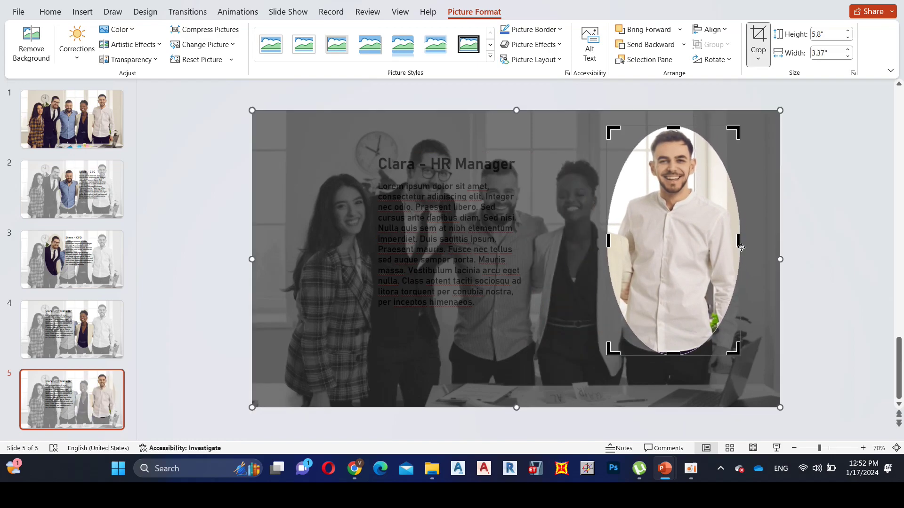
pyautogui.moveTo(742, 247); pyautogui.dragTo(728, 247)
pyautogui.click(825, 237)
pyautogui.click(691, 222)
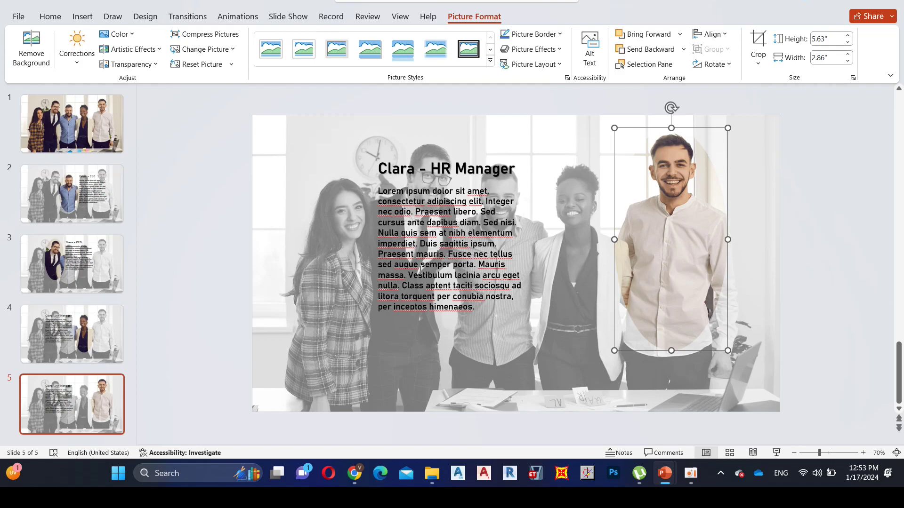
# Replace the Clara caption with the 'Jhon – Accountant' caption.
pyautogui.click(447, 245)
pyautogui.press('Delete')
pyautogui.rightClick(551, 162)
pyautogui.click(577, 244)
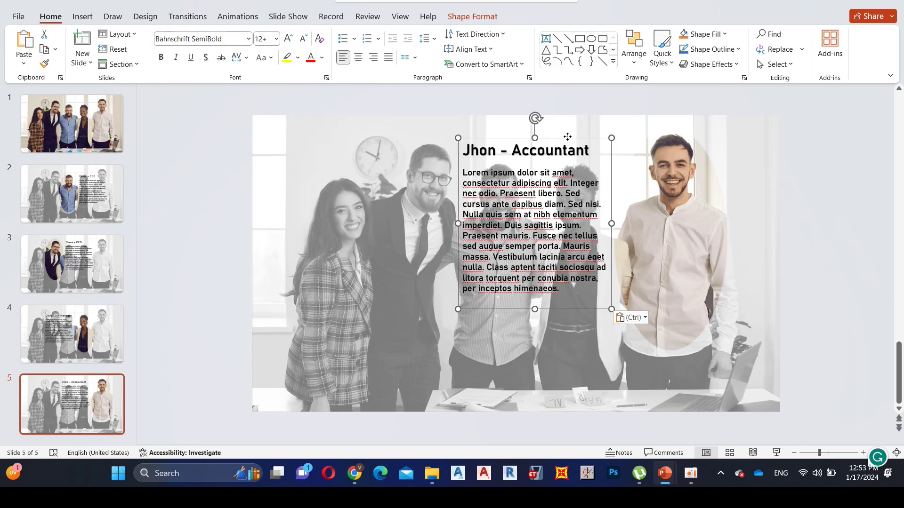
# Duplicate slide 5 as slide 6 and delete its Jhon caption.
pyautogui.scroll(3, 838, 202)
pyautogui.rightClick(77, 411)
pyautogui.click(108, 259)
pyautogui.click(674, 208)
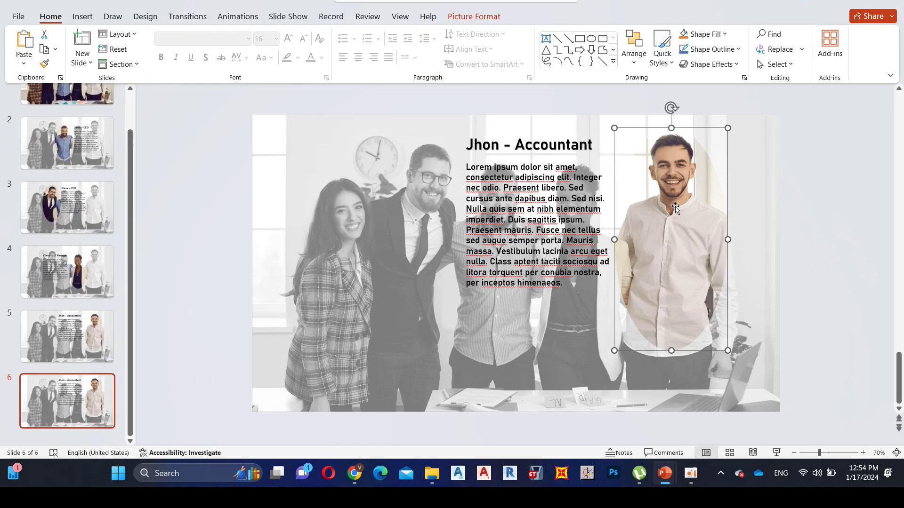
pyautogui.click(504, 141)
pyautogui.rightClick(504, 141)
pyautogui.click(531, 143)
pyautogui.click(678, 209)
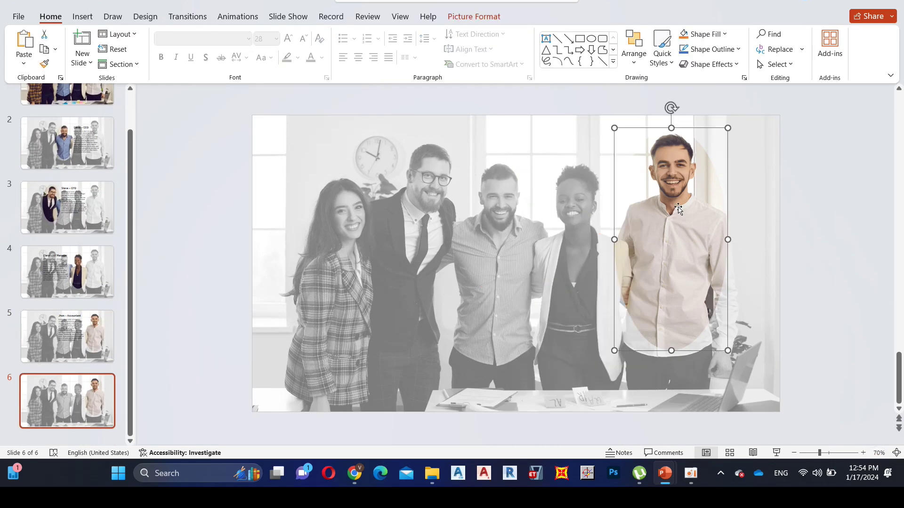
# Move the oval crop onto Angela, the woman on the left.
pyautogui.click(474, 16)
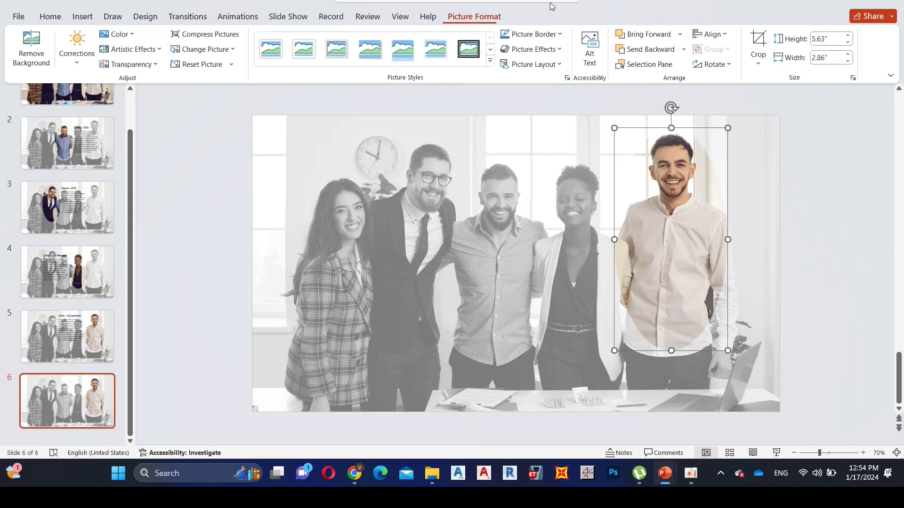
pyautogui.click(757, 47)
pyautogui.moveTo(615, 132); pyautogui.dragTo(281, 146)
pyautogui.moveTo(720, 346)
pyautogui.mouseDown()
pyautogui.moveTo(460, 422)
pyautogui.moveTo(406, 404)
pyautogui.mouseUp()
# Trim Angela's oval narrower and shorter, then apply the crop.
pyautogui.moveTo(403, 282); pyautogui.dragTo(389, 282)
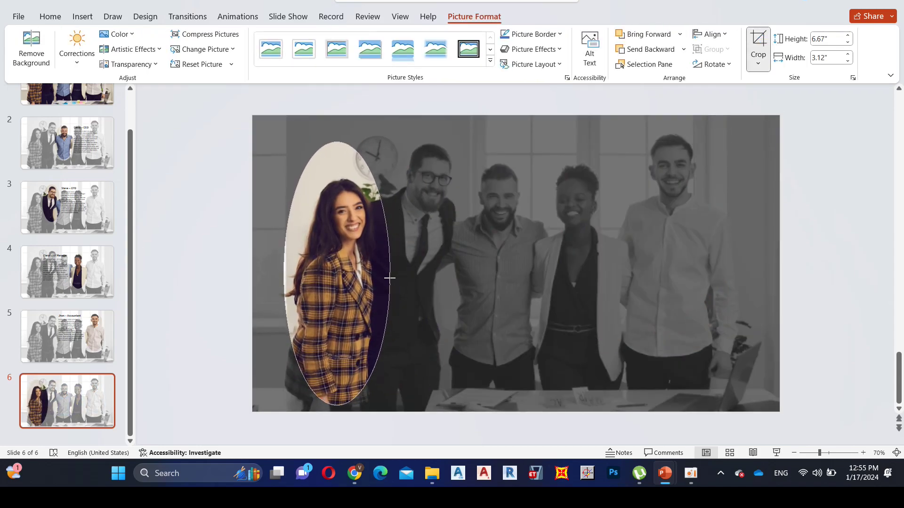
pyautogui.moveTo(337, 143); pyautogui.dragTo(336, 170)
pyautogui.moveTo(390, 286); pyautogui.dragTo(384, 286)
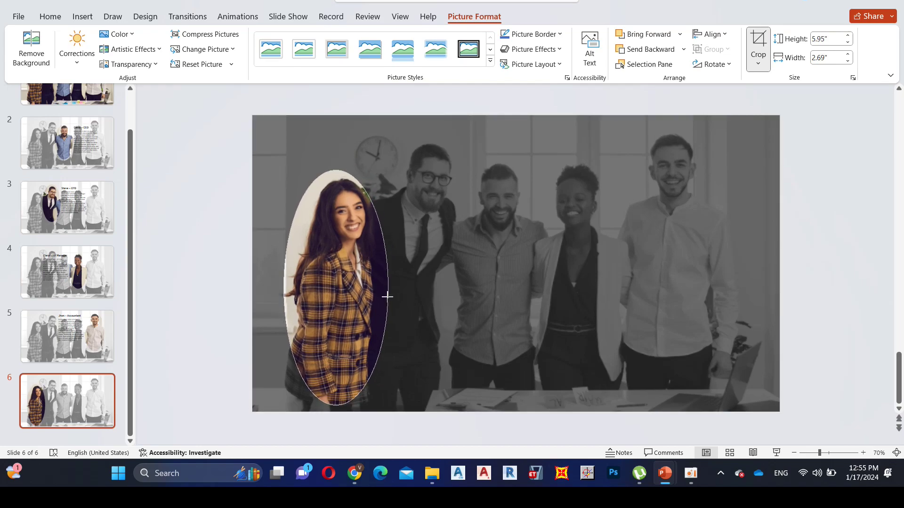
pyautogui.moveTo(289, 295); pyautogui.dragTo(290, 295)
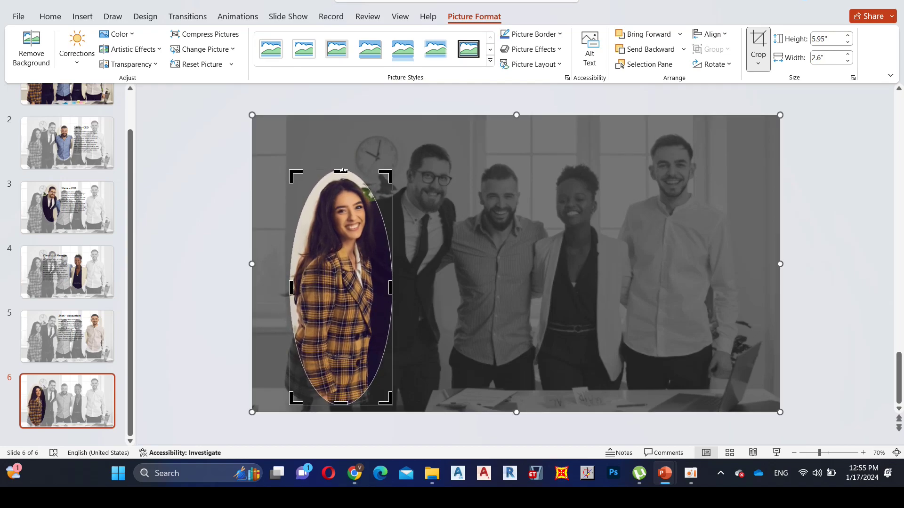
pyautogui.moveTo(347, 396); pyautogui.dragTo(348, 371)
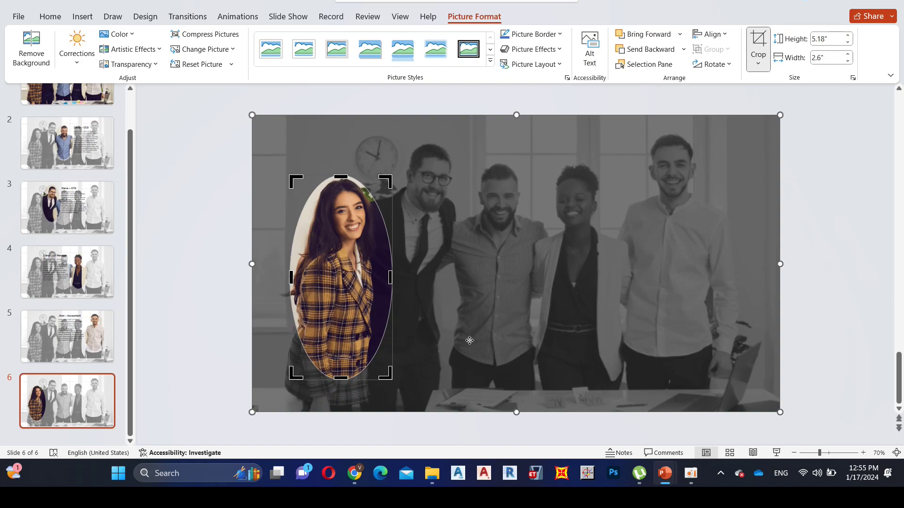
pyautogui.click(820, 216)
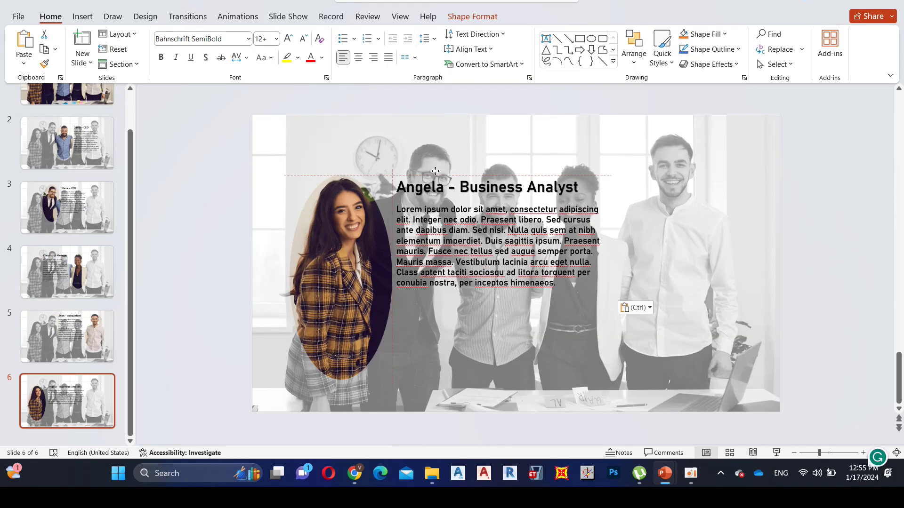
# Draw a text box near the top centre of title slide 1.
pyautogui.scroll(4, 826, 226)
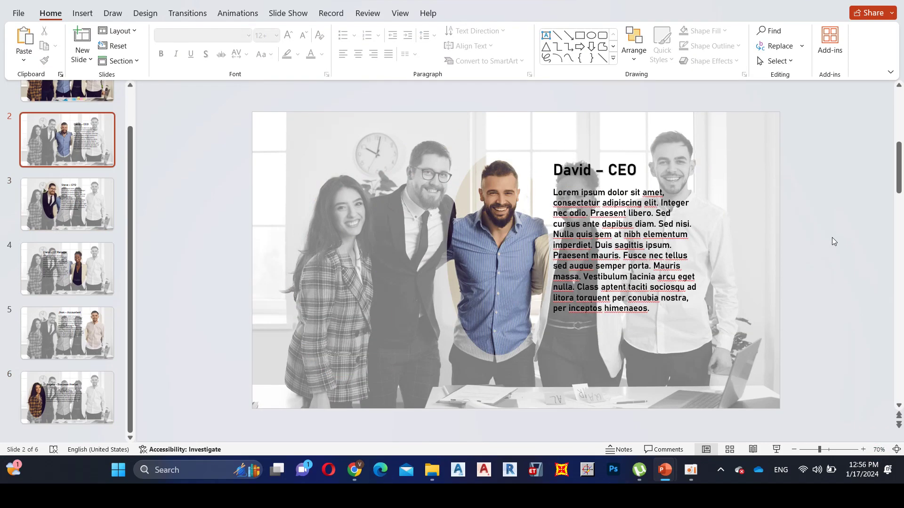
pyautogui.scroll(1, 831, 238)
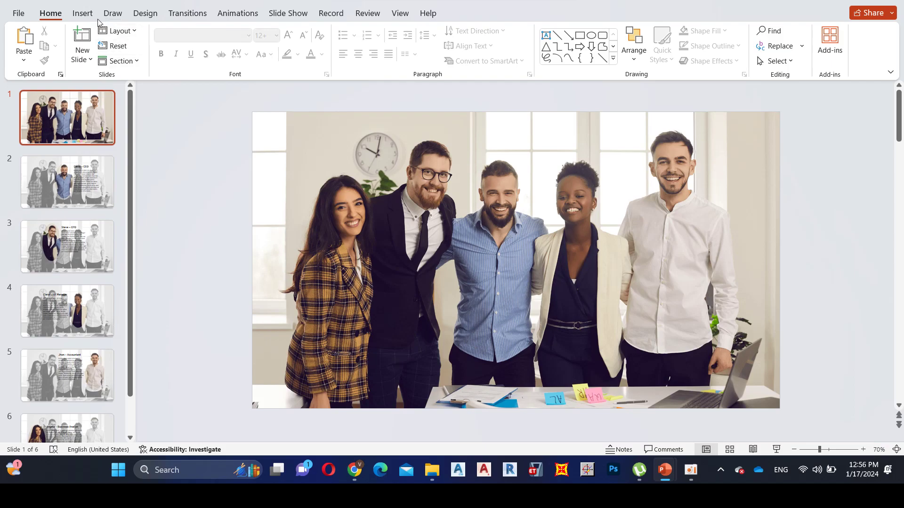
pyautogui.click(80, 14)
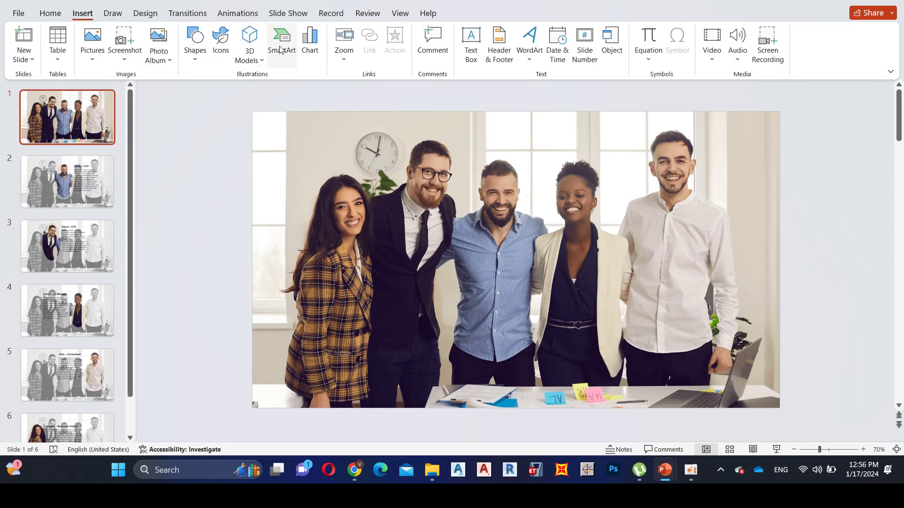
pyautogui.click(193, 53)
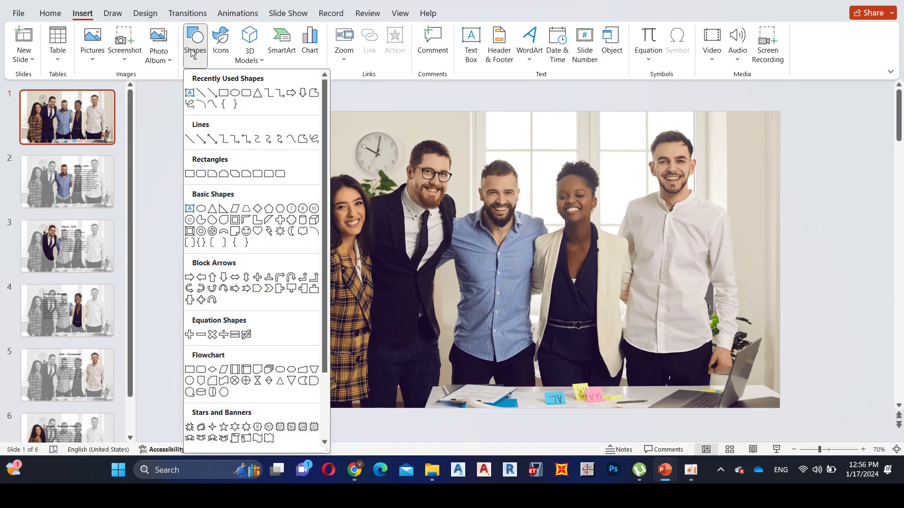
pyautogui.click(189, 93)
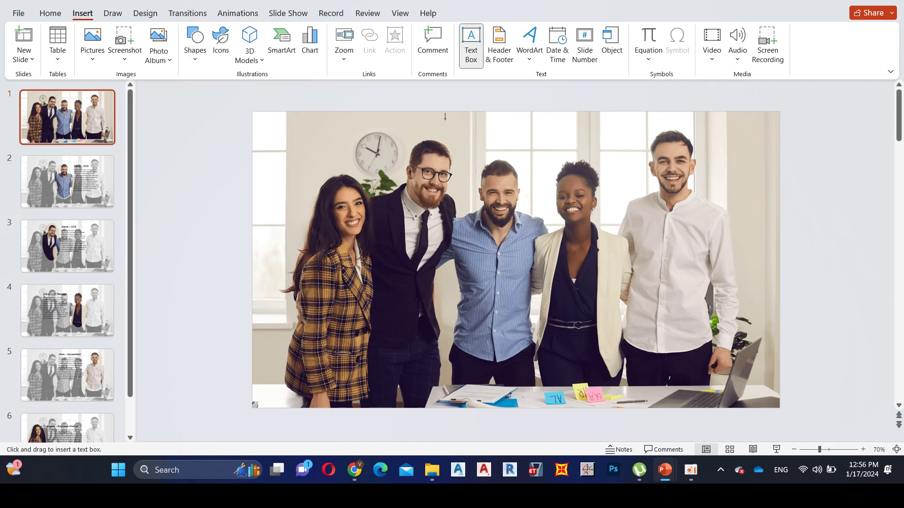
pyautogui.moveTo(445, 118); pyautogui.dragTo(560, 155)
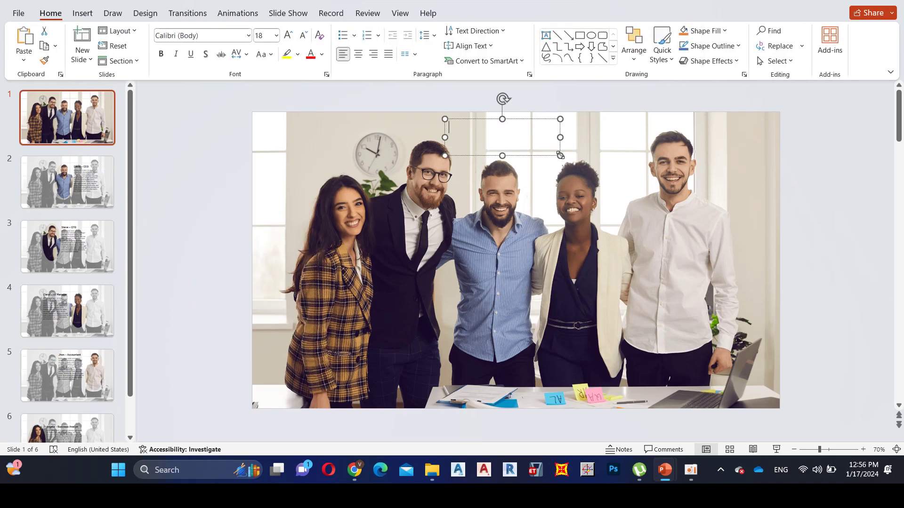
# Enter the 'OUR TEAM' heading and set it in Bahnschrift SemiBold.
pyautogui.write('OUR TEAM')
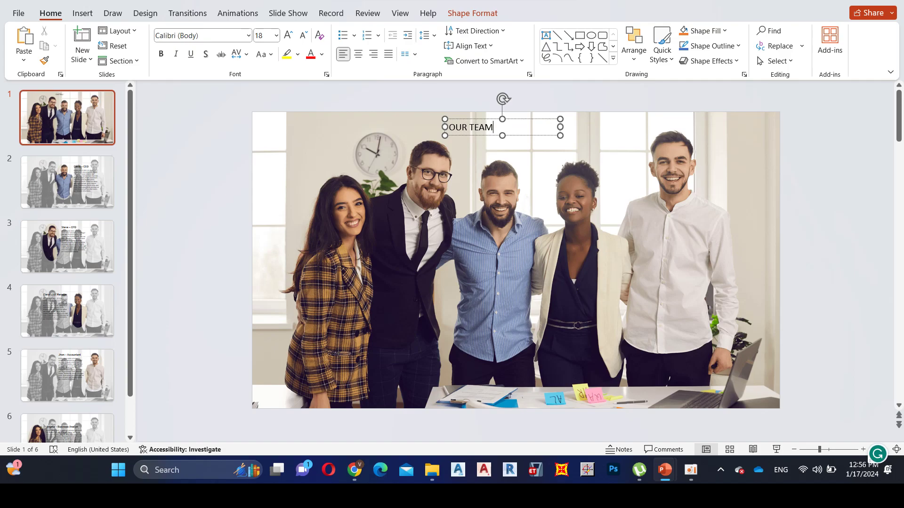
pyautogui.hotkey('ctrl', 'a')
pyautogui.click(248, 35)
# Set the OUR TEAM title to Bahnschrift SemiBold at size 60.
pyautogui.click(244, 119)
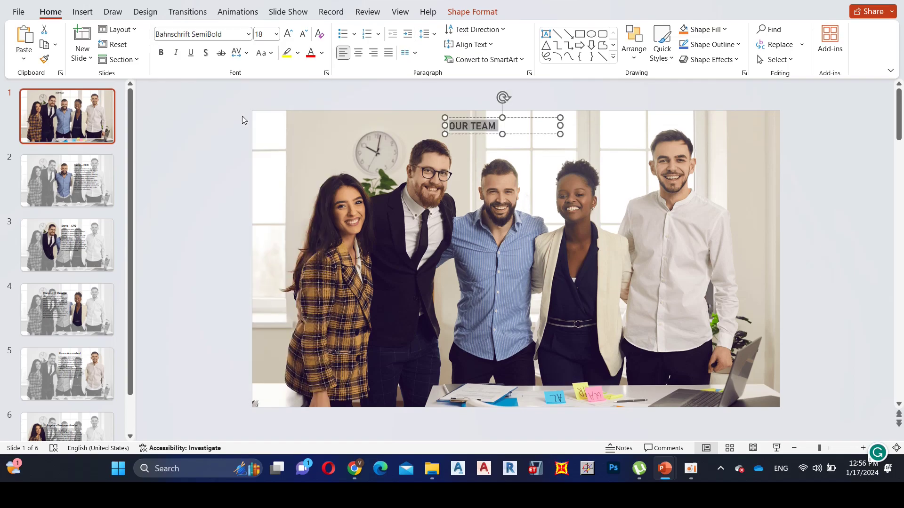
pyautogui.moveTo(560, 127); pyautogui.dragTo(501, 126)
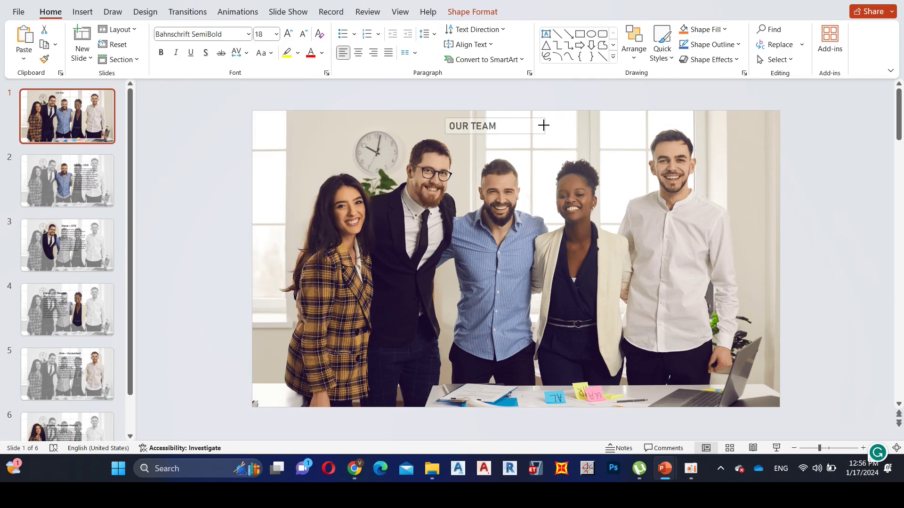
pyautogui.tripleClick(491, 127)
pyautogui.click(276, 34)
pyautogui.click(261, 218)
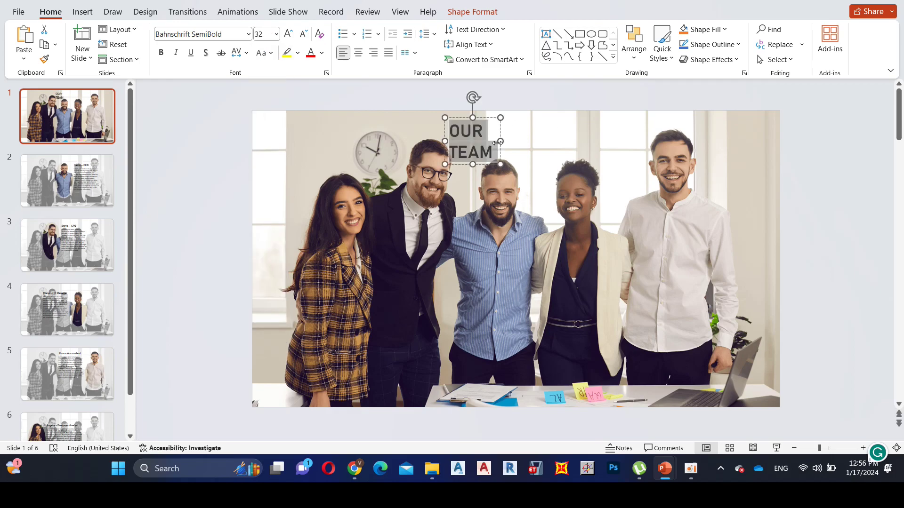
pyautogui.moveTo(497, 142); pyautogui.dragTo(604, 150)
pyautogui.moveTo(534, 133); pyautogui.dragTo(449, 132)
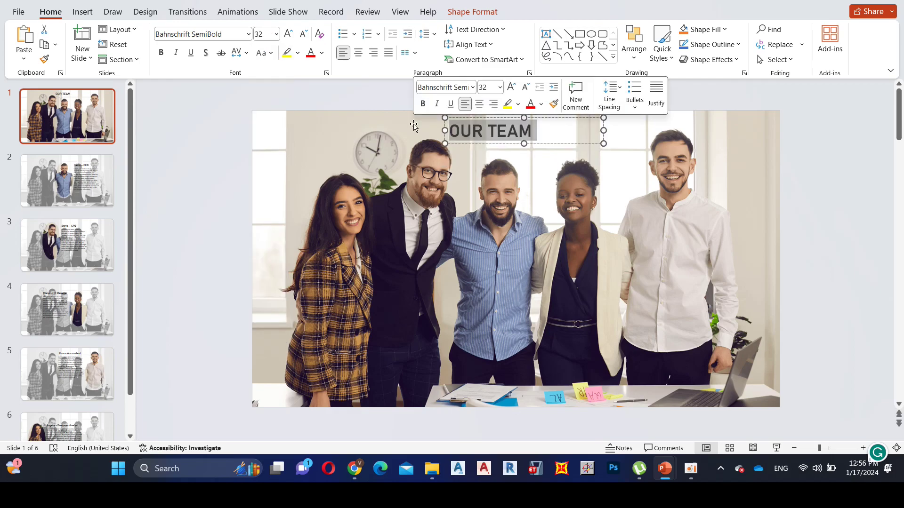
pyautogui.click(288, 33)
pyautogui.click(288, 34)
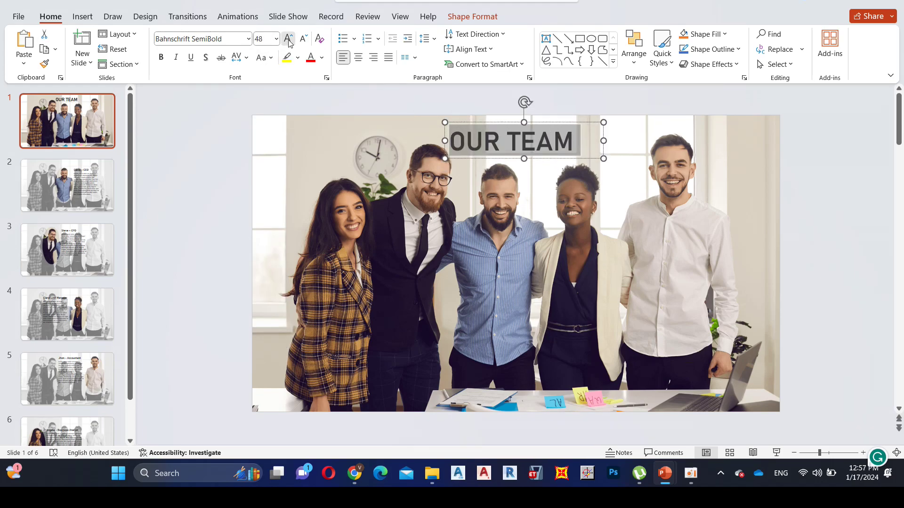
pyautogui.click(288, 39)
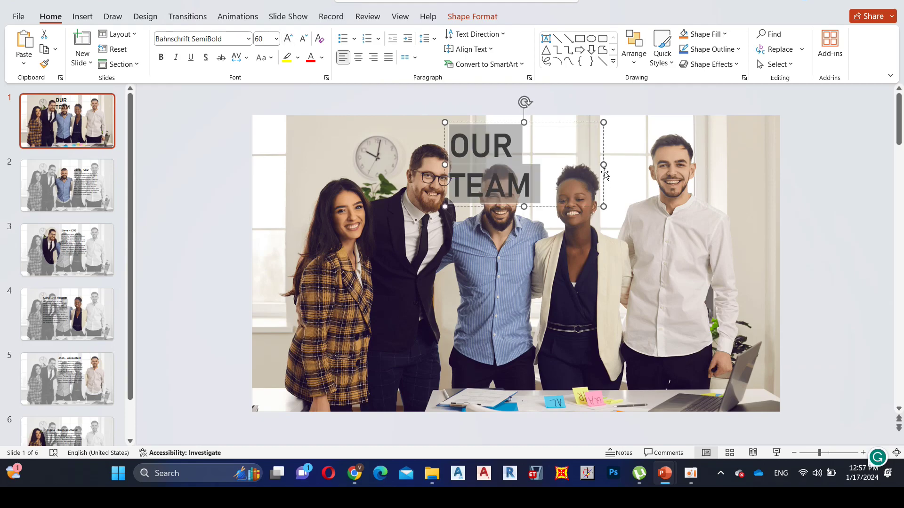
# Widen and reposition the title box so OUR TEAM sits on one line above the group.
pyautogui.moveTo(604, 166); pyautogui.dragTo(637, 167)
pyautogui.moveTo(496, 133); pyautogui.dragTo(485, 126)
pyautogui.click(666, 163)
pyautogui.click(565, 129)
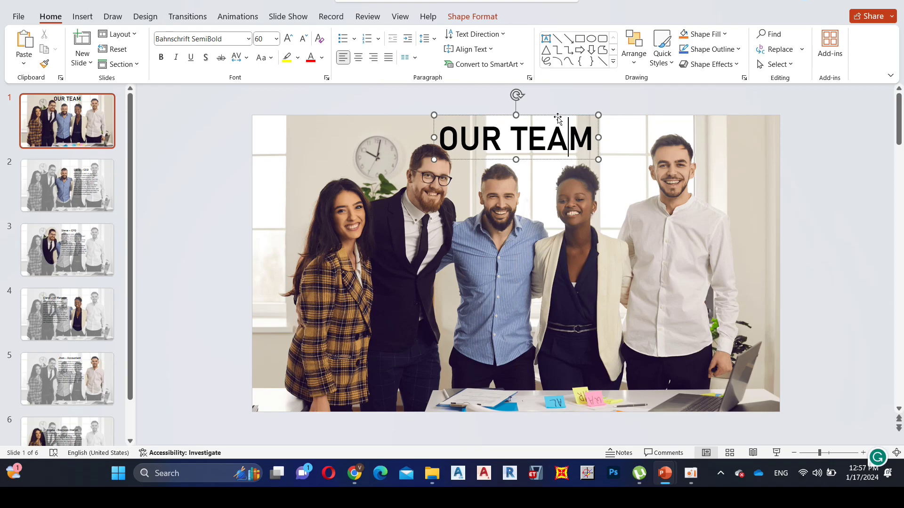
pyautogui.moveTo(557, 119); pyautogui.dragTo(438, 143)
pyautogui.click(593, 145)
# Make the title bold with a shadow and apply the solid black WordArt style.
pyautogui.click(160, 57)
pyautogui.click(205, 57)
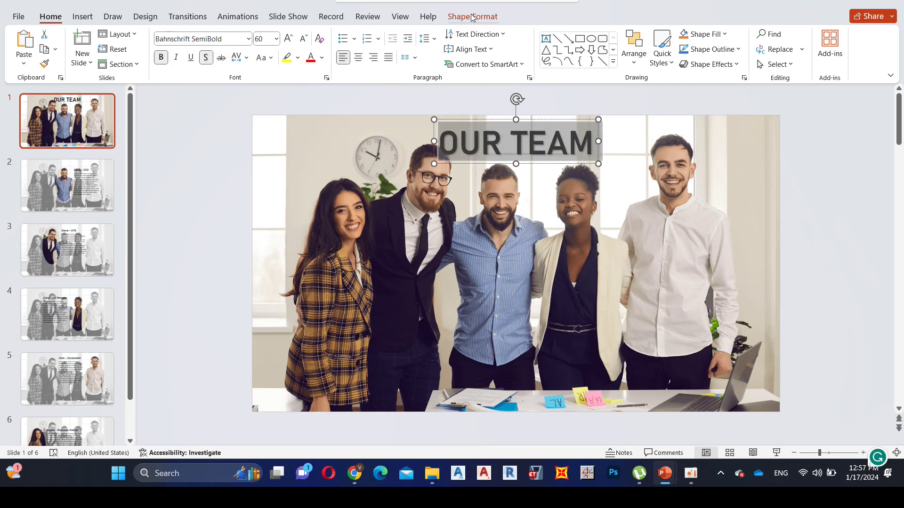
pyautogui.click(472, 18)
pyautogui.click(468, 61)
pyautogui.click(372, 61)
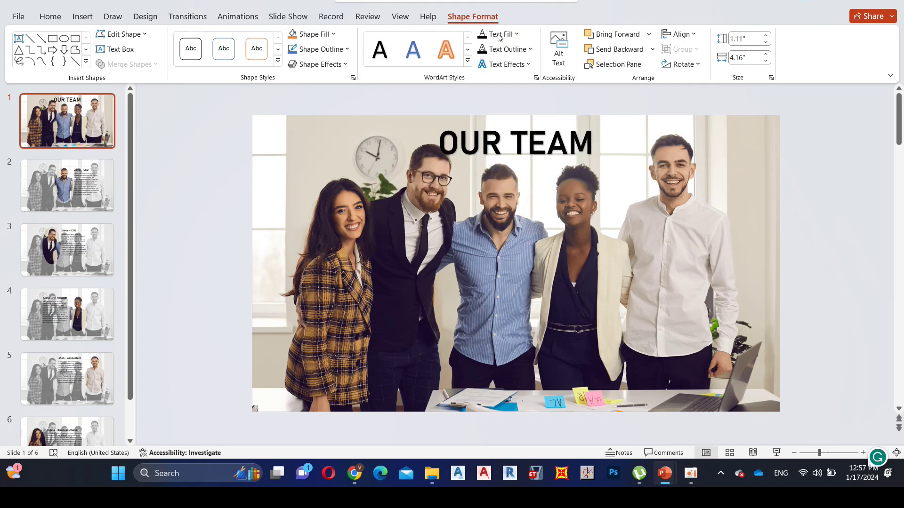
# Add a reflection text effect to the OUR TEAM title.
pyautogui.click(527, 66)
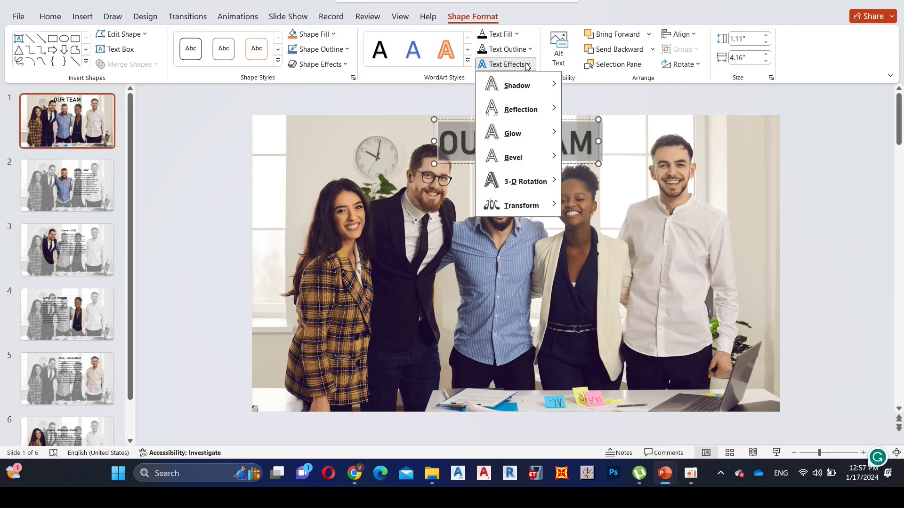
pyautogui.moveTo(521, 109)
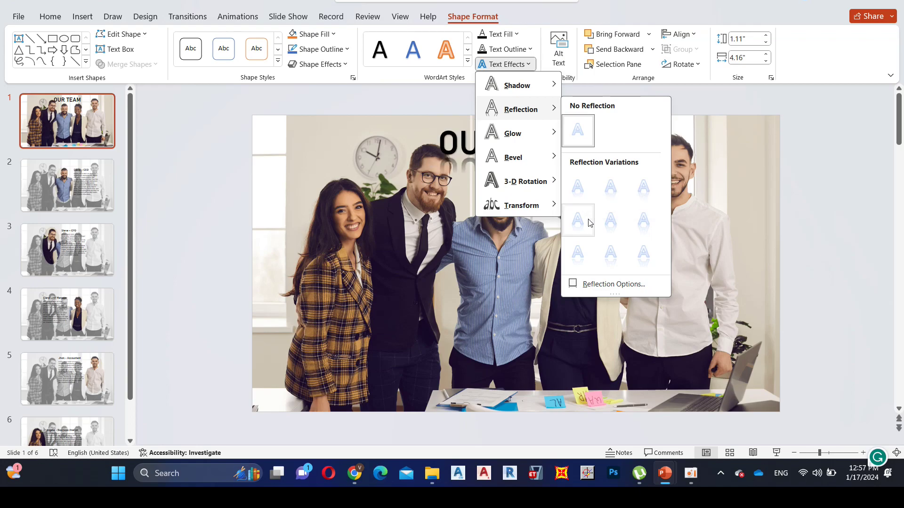
pyautogui.click(575, 253)
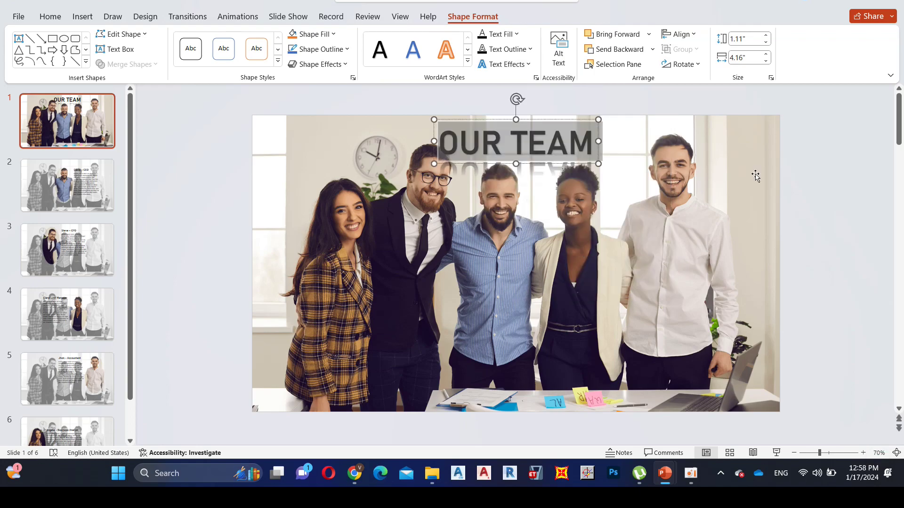
pyautogui.click(97, 181)
# Apply the Morph transition to slides 2–6, leaving the title slide without one.
pyautogui.keyDown('shift'); pyautogui.click(86, 231); pyautogui.keyUp('shift')
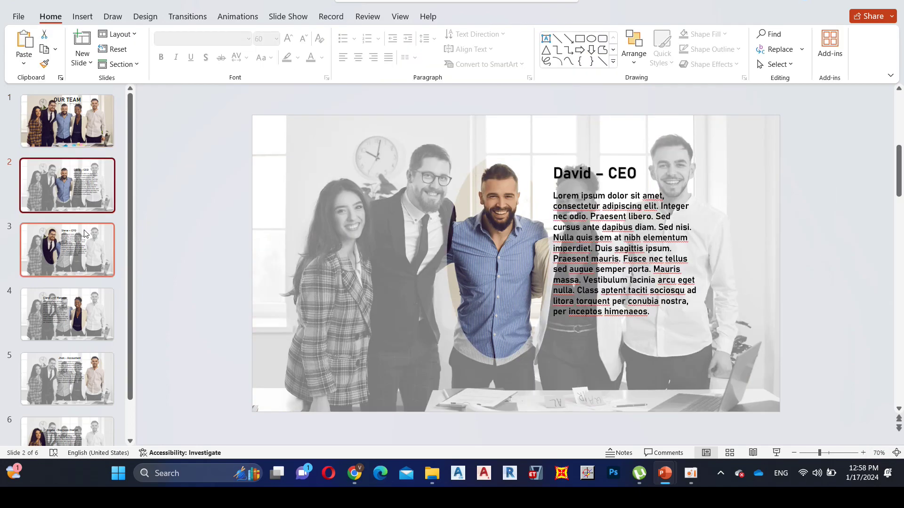
pyautogui.keyDown('shift'); pyautogui.click(83, 308); pyautogui.keyUp('shift')
pyautogui.keyDown('shift'); pyautogui.click(80, 356); pyautogui.keyUp('shift')
pyautogui.keyDown('shift'); pyautogui.click(74, 423); pyautogui.keyUp('shift')
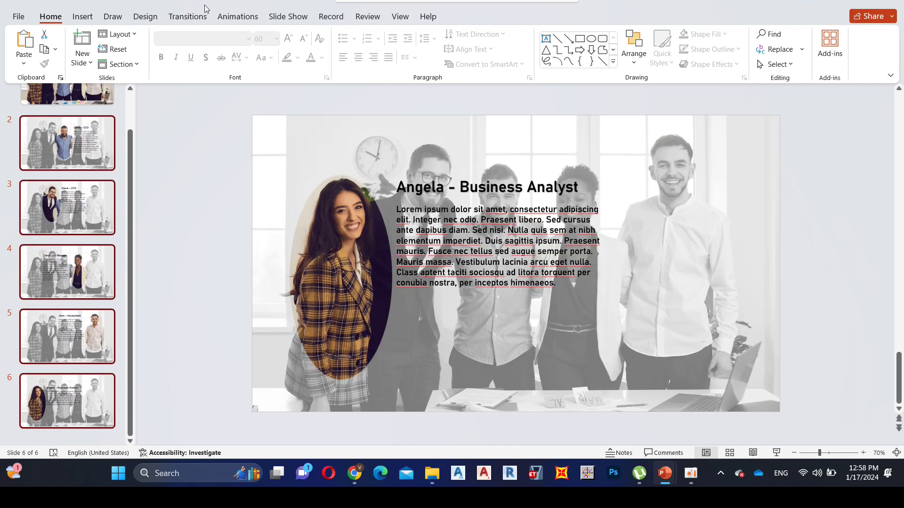
pyautogui.click(188, 17)
pyautogui.click(123, 53)
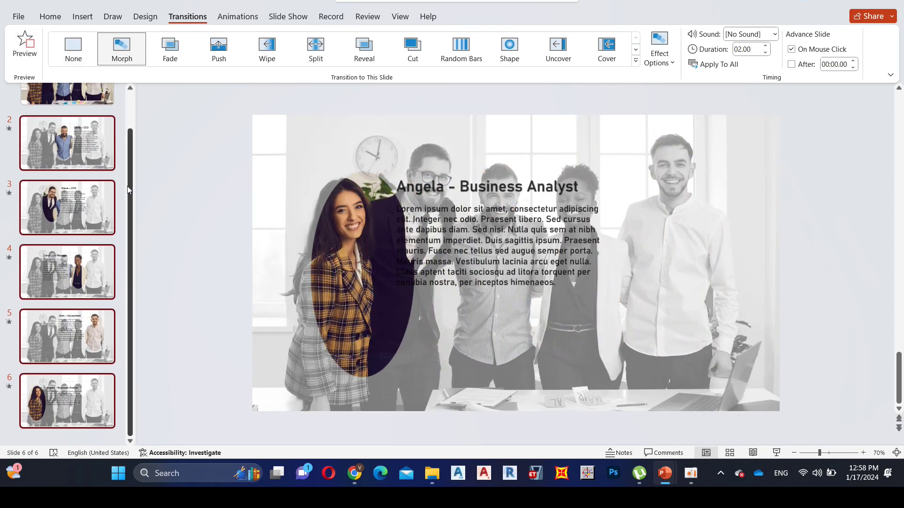
pyautogui.moveTo(128, 190); pyautogui.dragTo(128, 153)
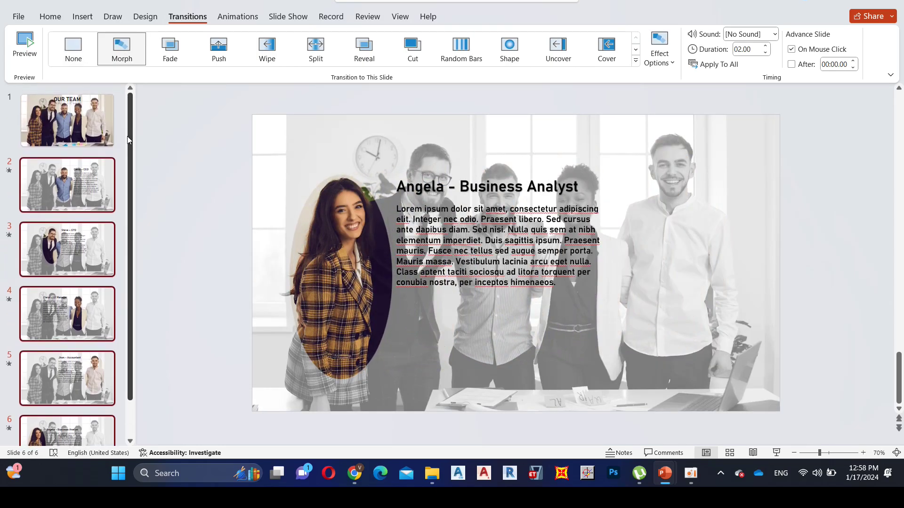
pyautogui.click(91, 126)
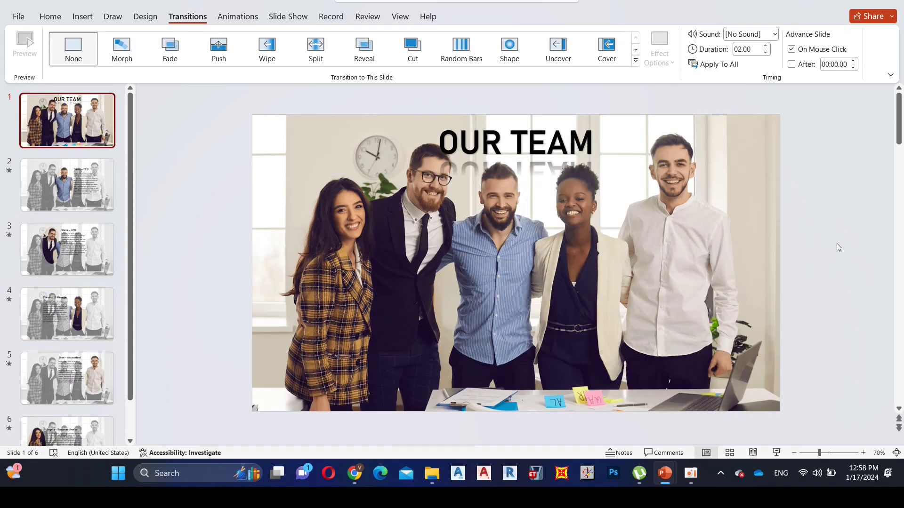